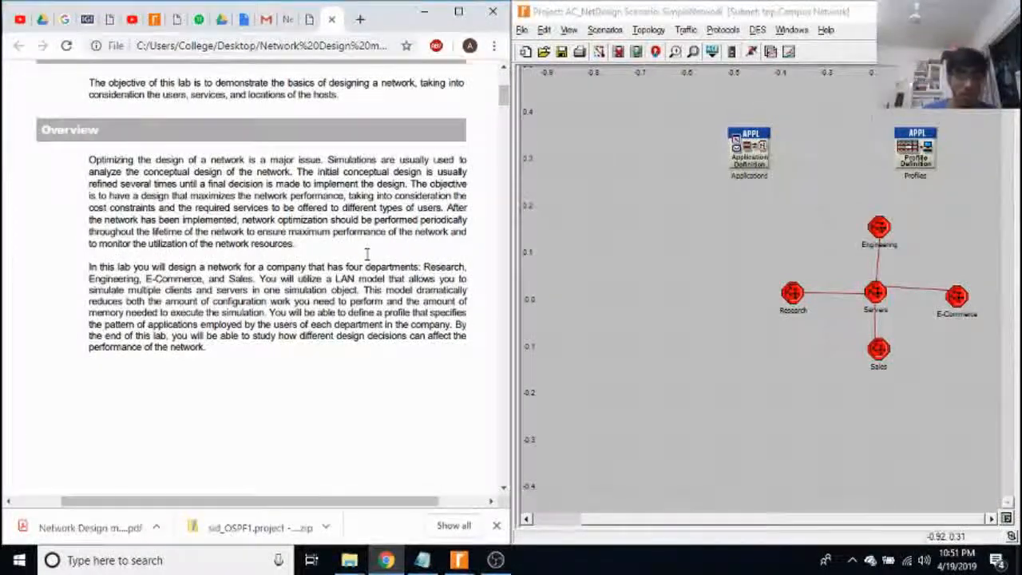
# Read the network design manual from the overview through the project creation, network initialization and Configure the Services instructions.
pyautogui.scroll(-5, 239, 328)
pyautogui.scroll(-4, 224, 341)
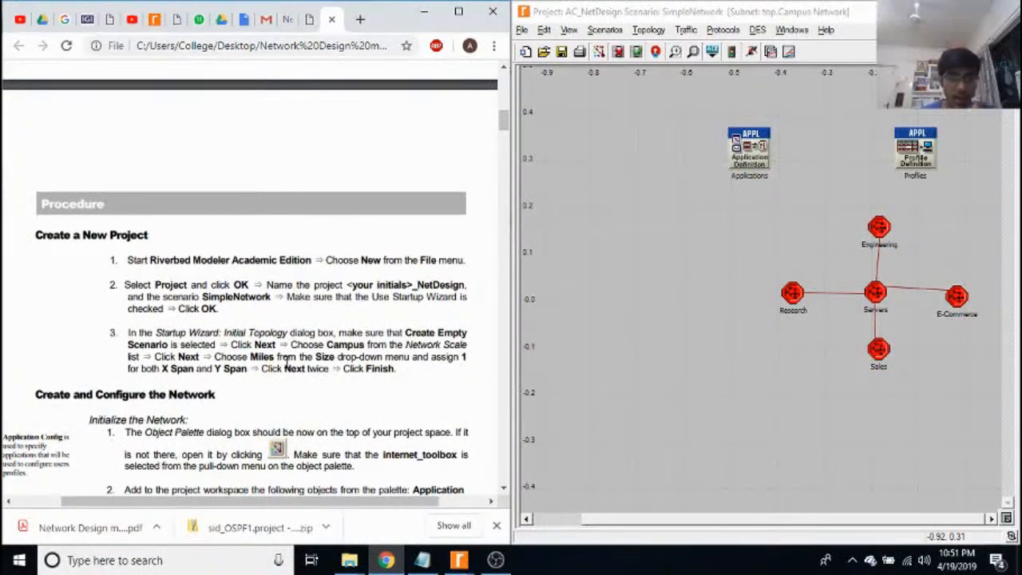
pyautogui.scroll(-3, 286, 362)
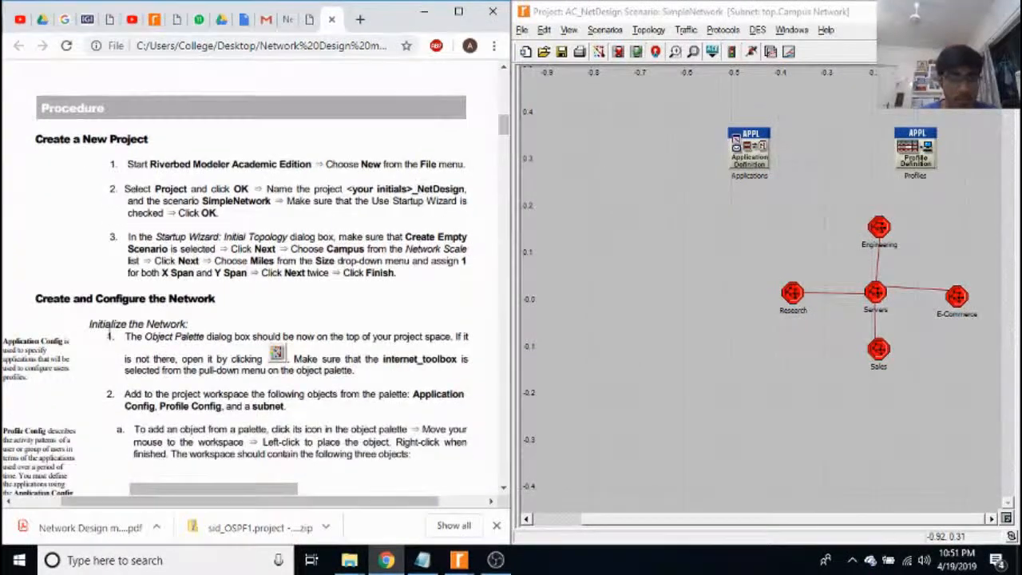
pyautogui.scroll(-3, 223, 252)
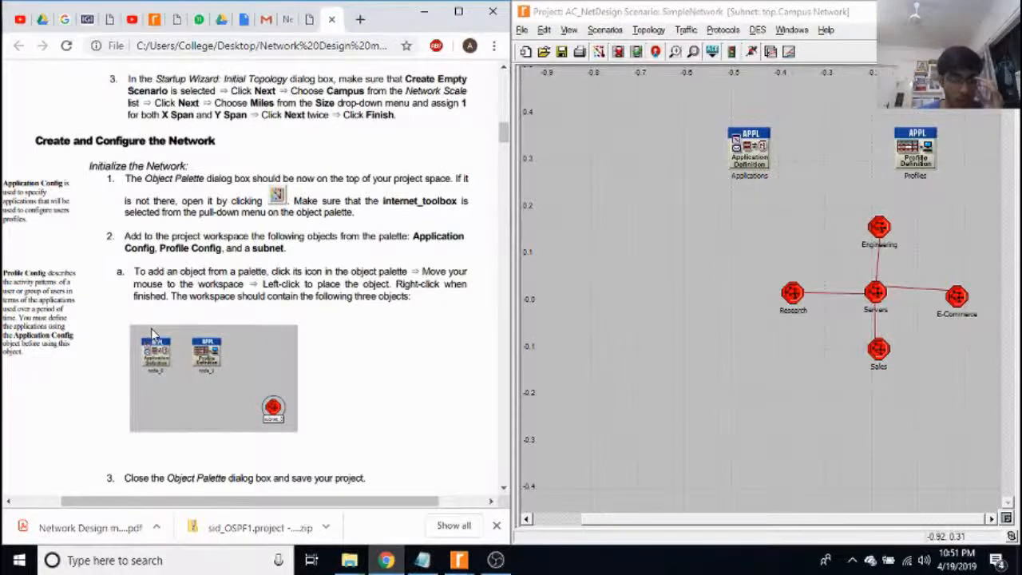
pyautogui.scroll(-3, 155, 328)
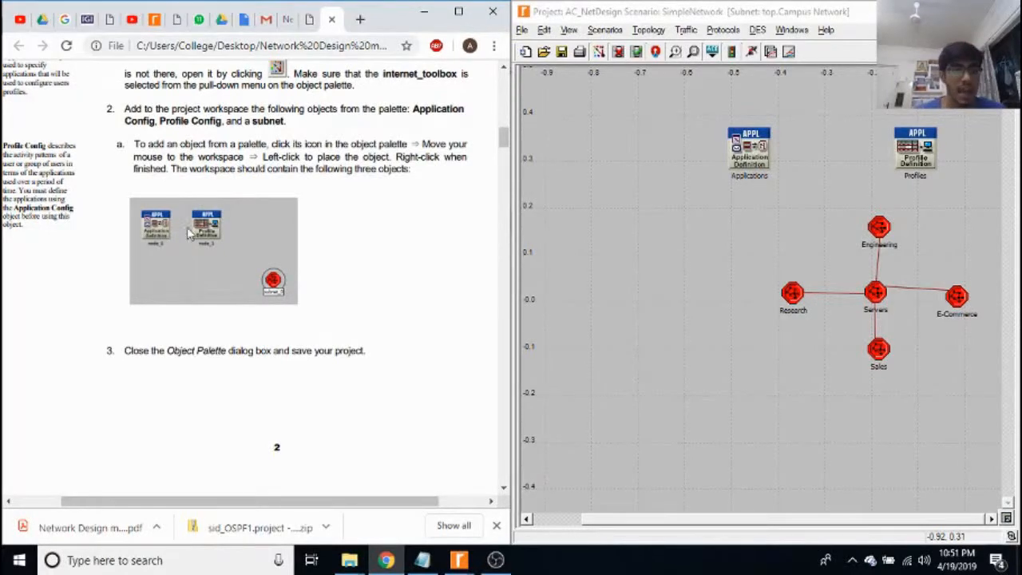
pyautogui.moveTo(312, 503); pyautogui.dragTo(289, 502)
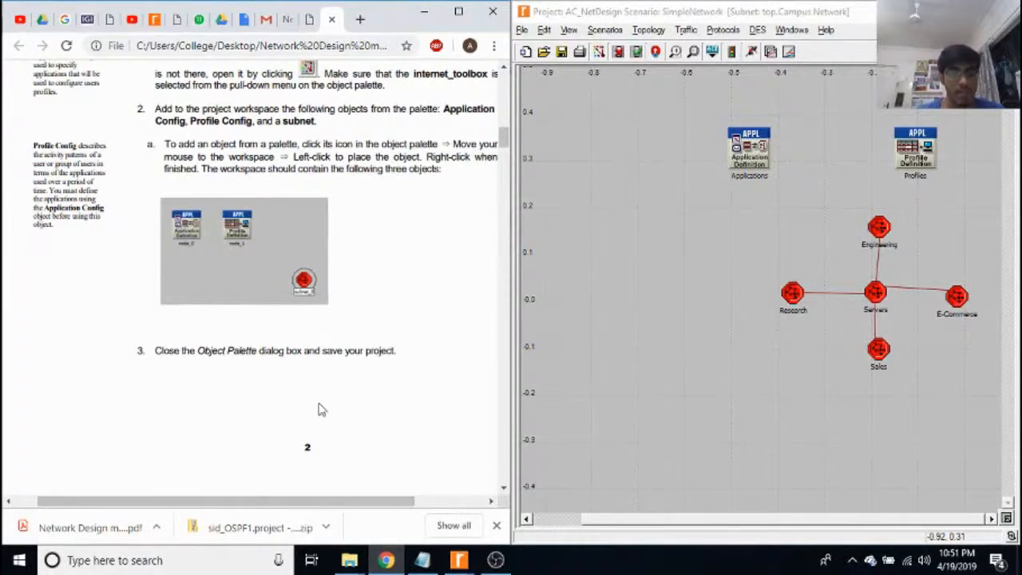
pyautogui.scroll(1, 320, 411)
pyautogui.scroll(1, 318, 409)
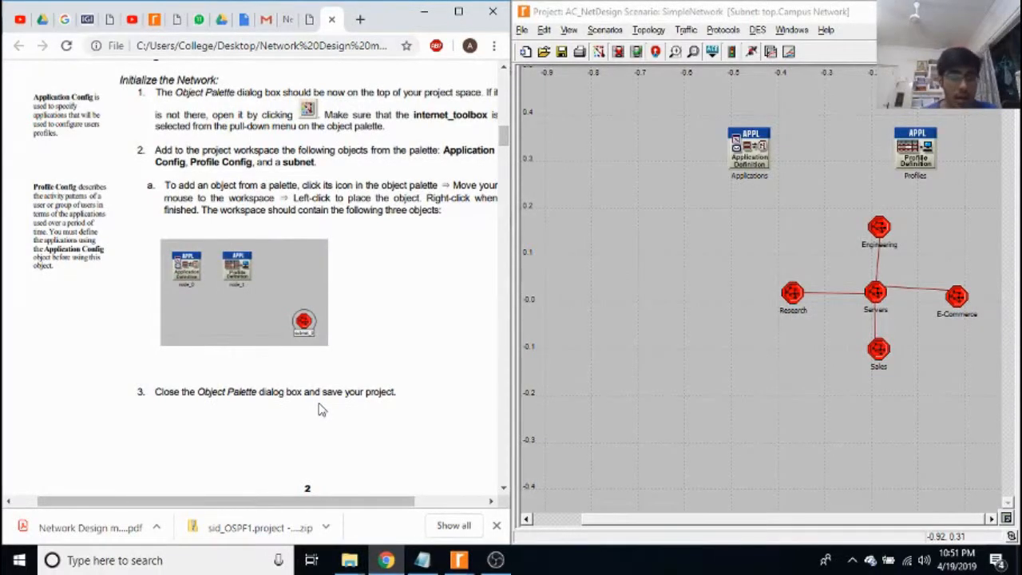
pyautogui.scroll(-5, 318, 409)
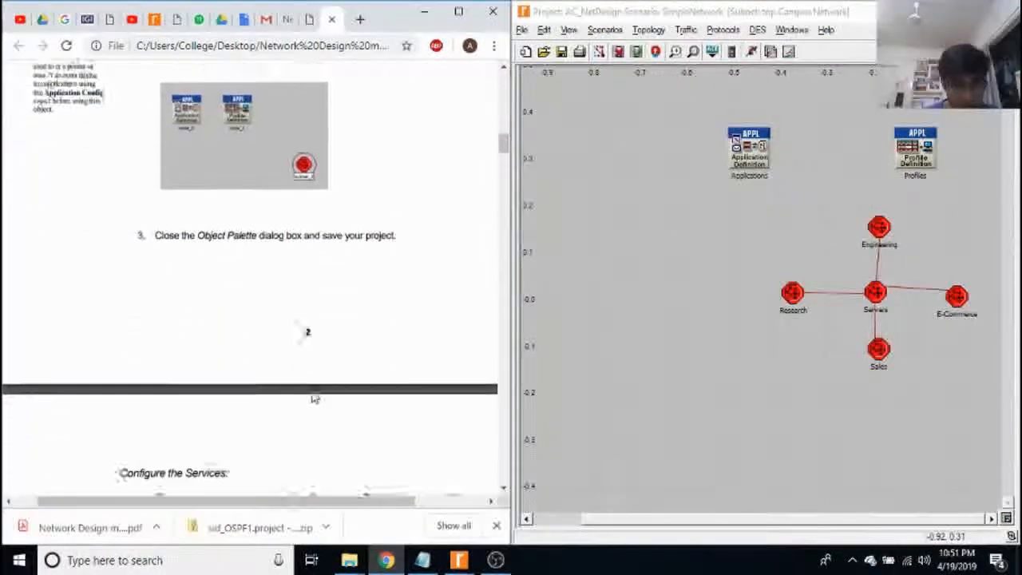
pyautogui.scroll(-4, 252, 390)
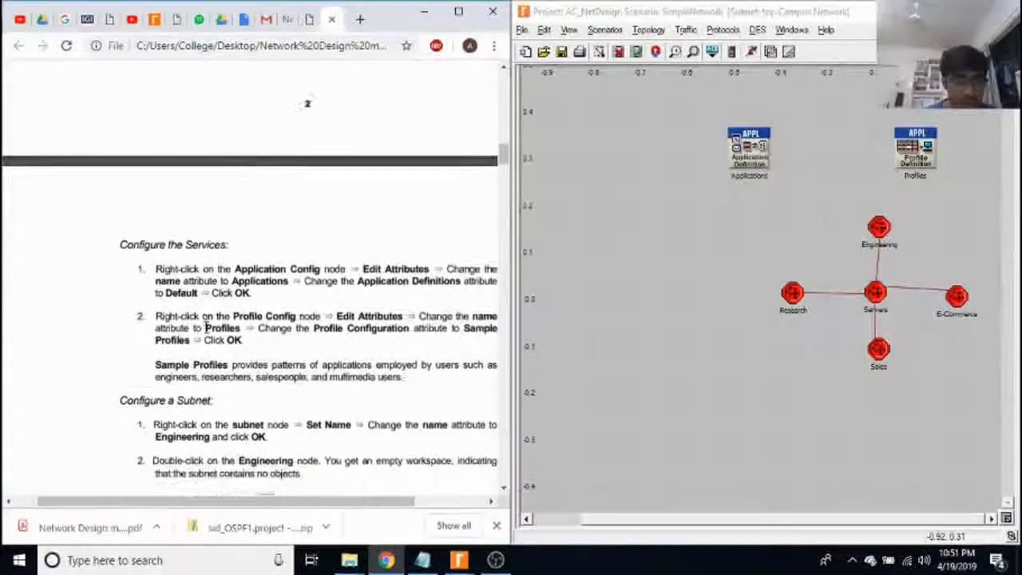
pyautogui.hscroll(2, 319, 384)
pyautogui.scroll(-2, 357, 413)
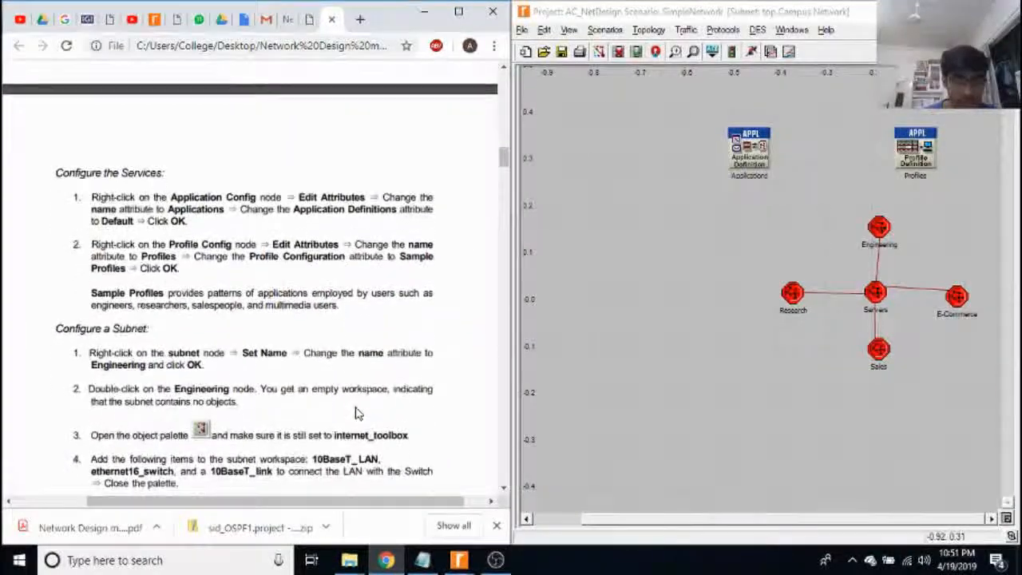
# Review the attributes of the Applications node, including its name and Application Definitions, and close them without changes.
pyautogui.rightClick(751, 159)
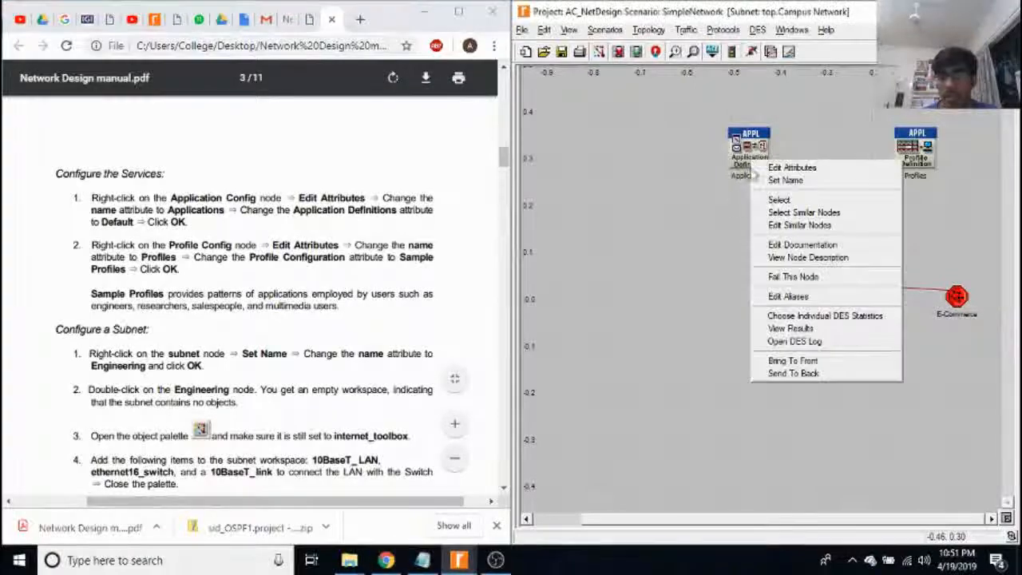
pyautogui.click(737, 186)
pyautogui.rightClick(734, 158)
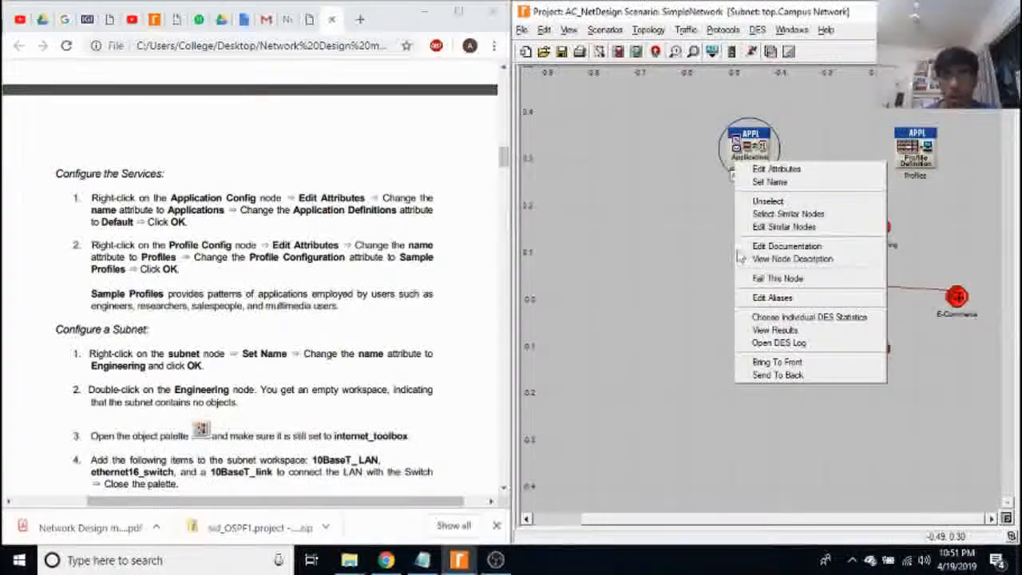
pyautogui.click(799, 169)
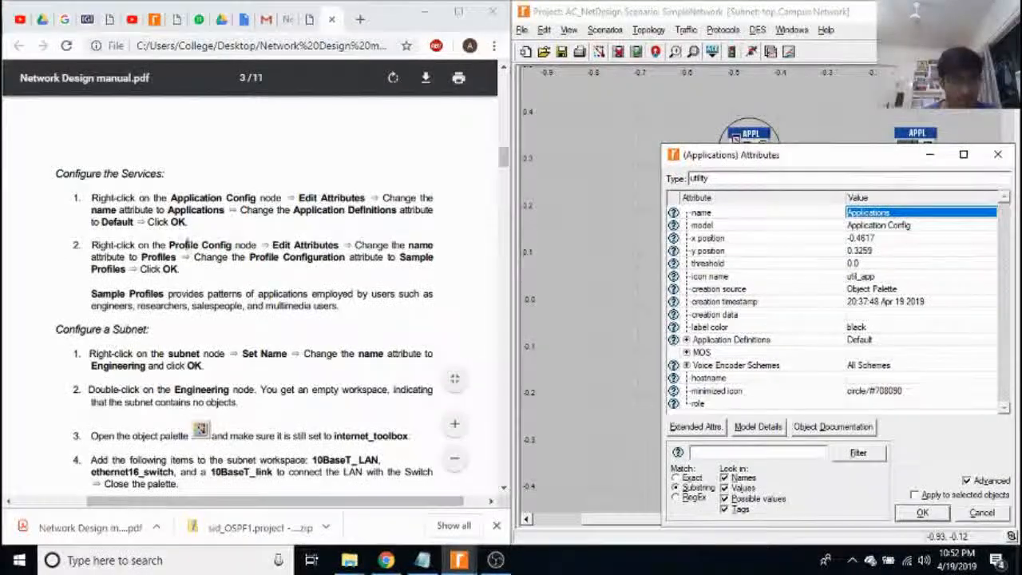
pyautogui.click(997, 154)
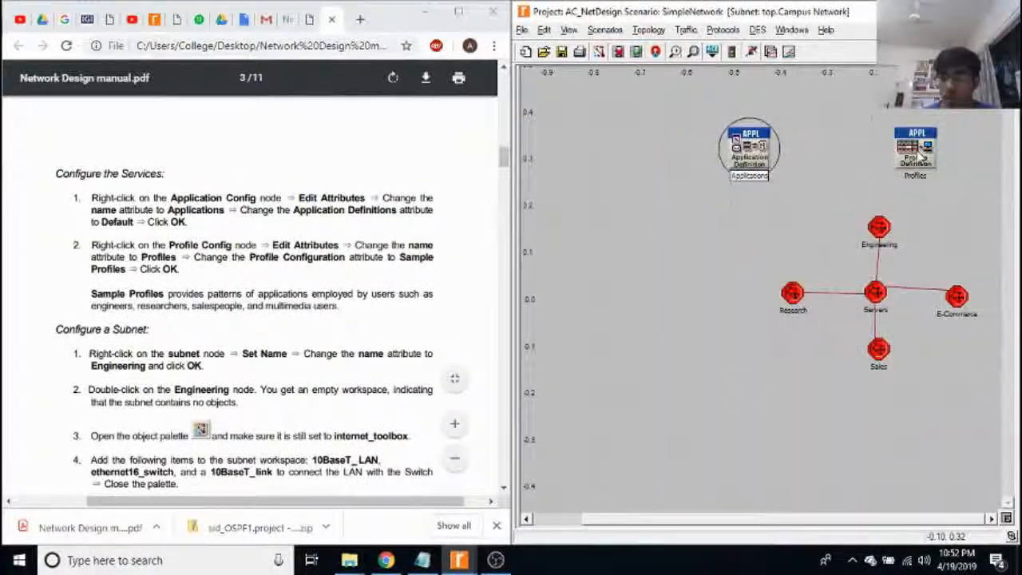
# Examine the Profiles node's attributes with Profile Configuration expanded, accept them, and bring up the manual's Configure a Subnet section.
pyautogui.rightClick(922, 157)
pyautogui.click(928, 158)
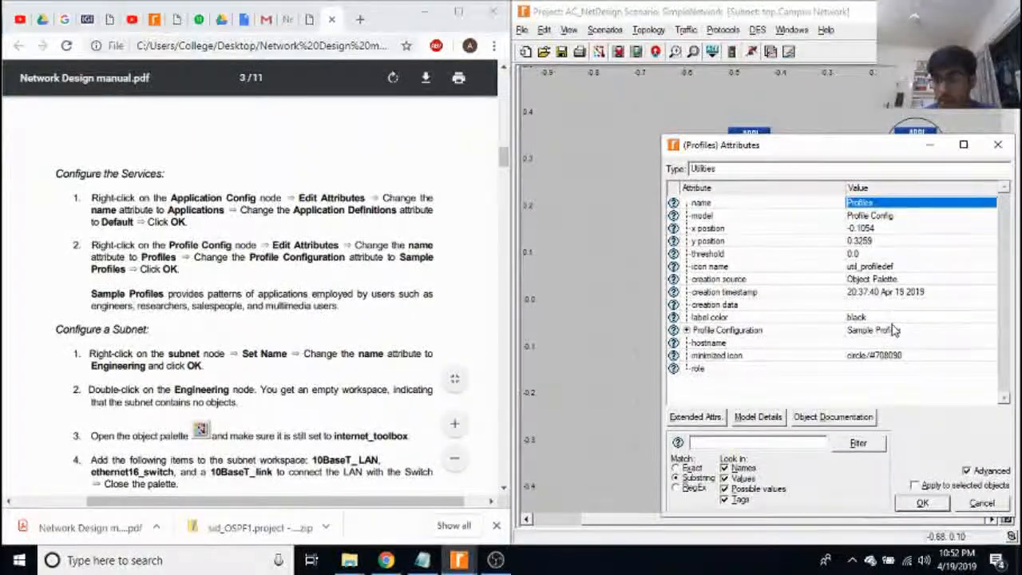
pyautogui.doubleClick(711, 330)
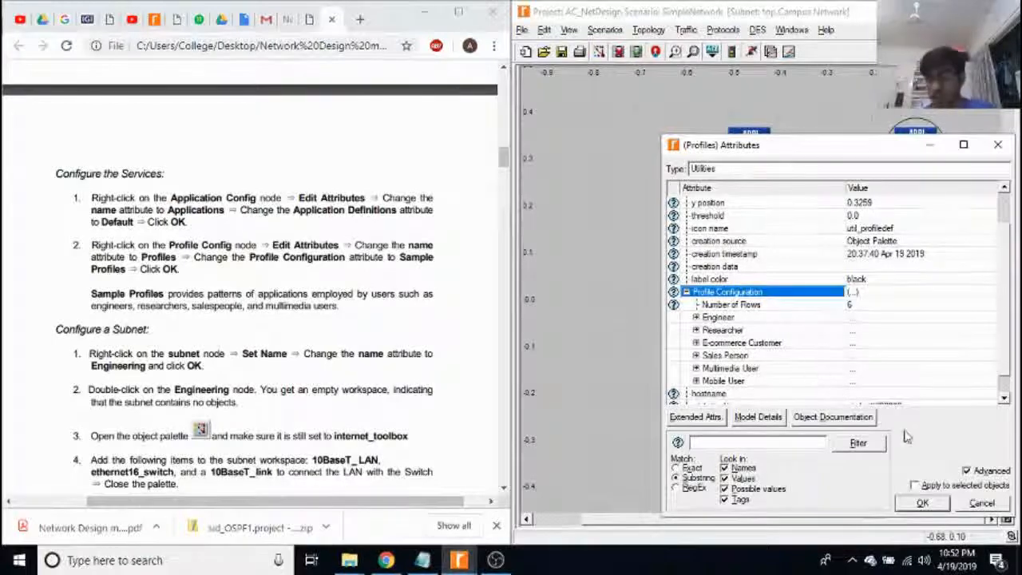
pyautogui.click(924, 503)
pyautogui.scroll(-5, 142, 329)
pyautogui.scroll(1, 142, 329)
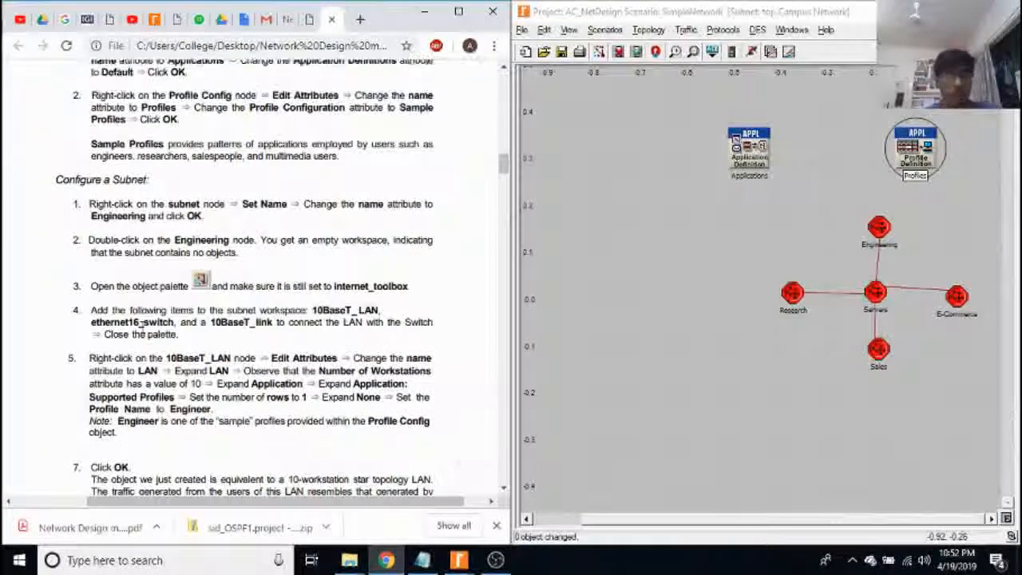
pyautogui.click(615, 30)
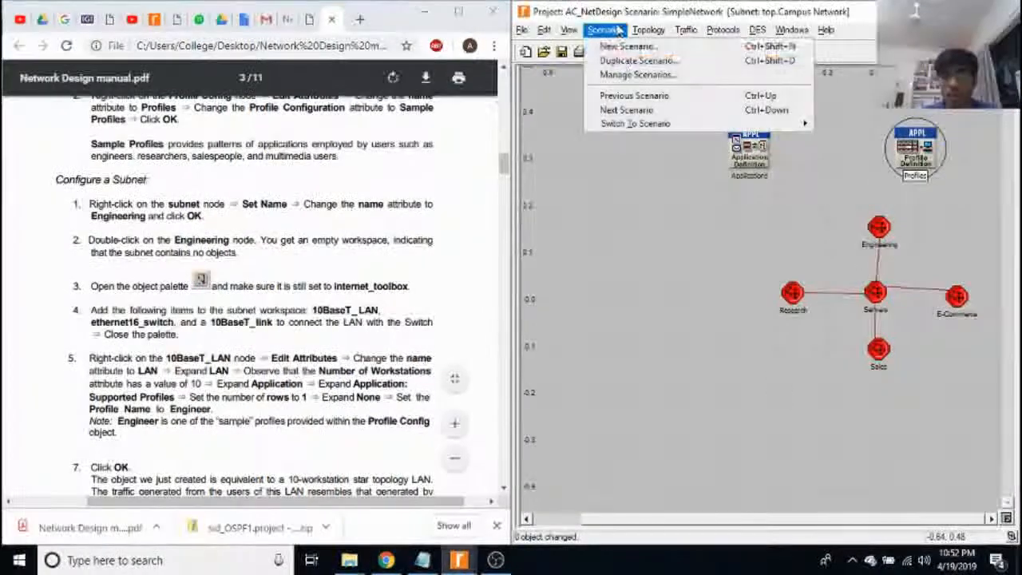
pyautogui.click(669, 97)
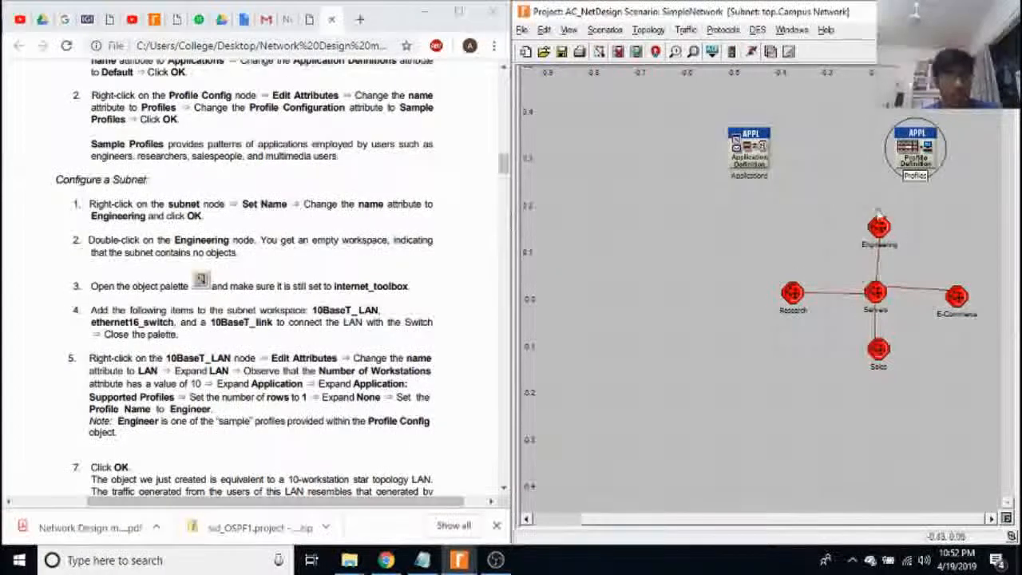
# Review the attributes of the Engineering subnet, including its name, and close them without changes.
pyautogui.scroll(-1, 331, 246)
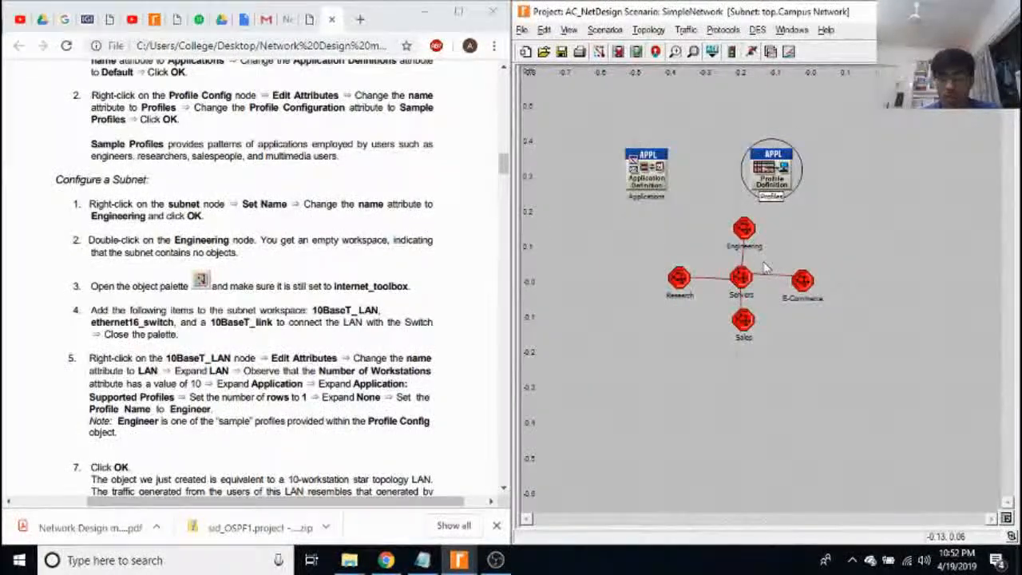
pyautogui.scroll(2, 765, 269)
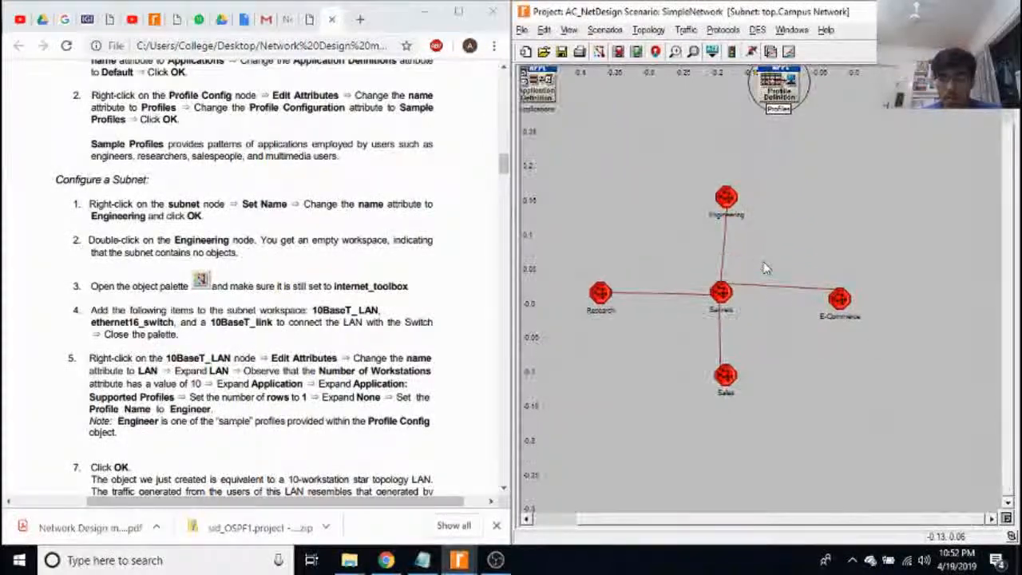
pyautogui.click(719, 194)
pyautogui.rightClick(722, 193)
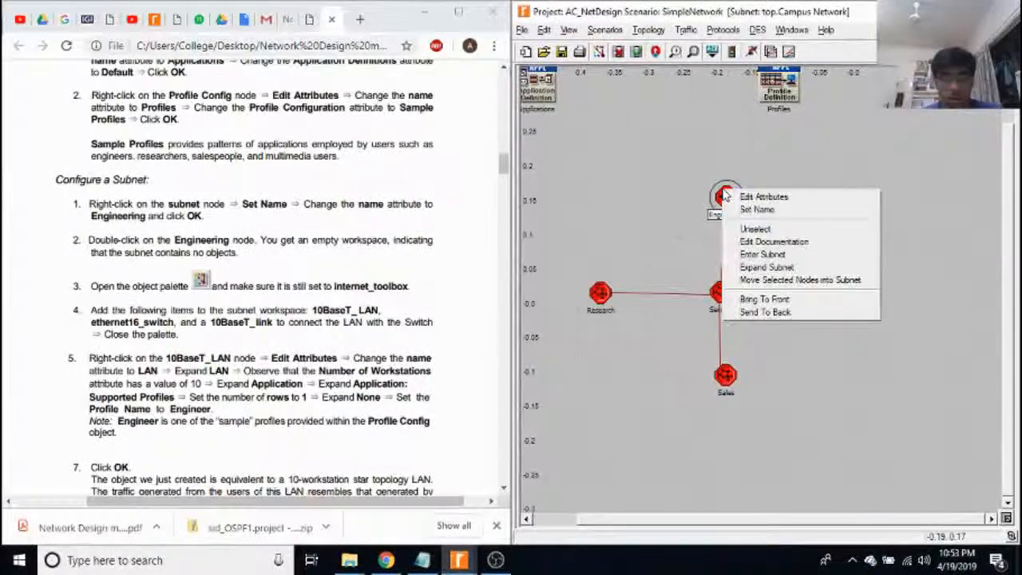
pyautogui.click(750, 196)
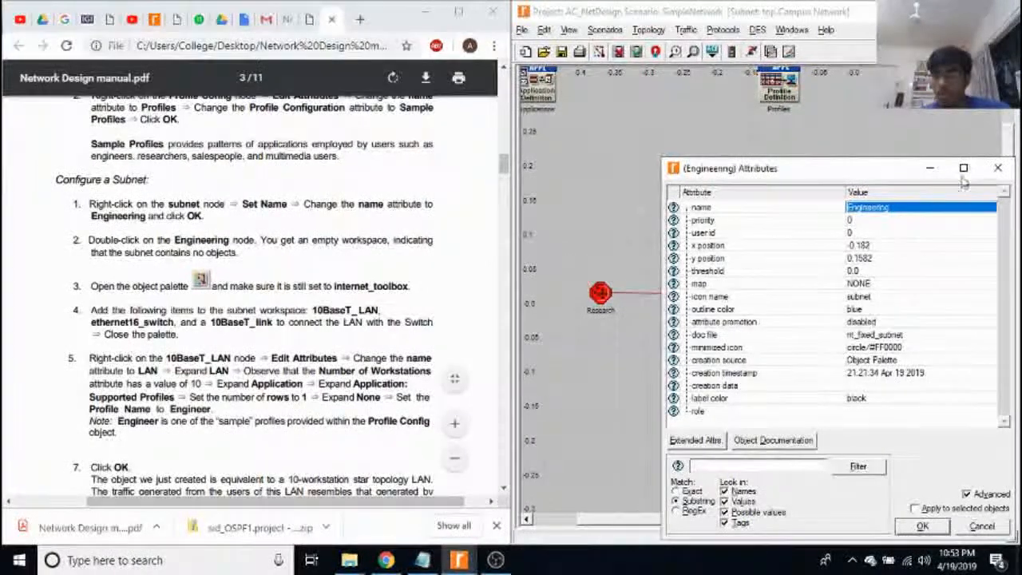
pyautogui.click(997, 168)
# Enter the Engineering subnet and compare its LAN, switch and link layout with the manual's subnet instructions.
pyautogui.doubleClick(728, 201)
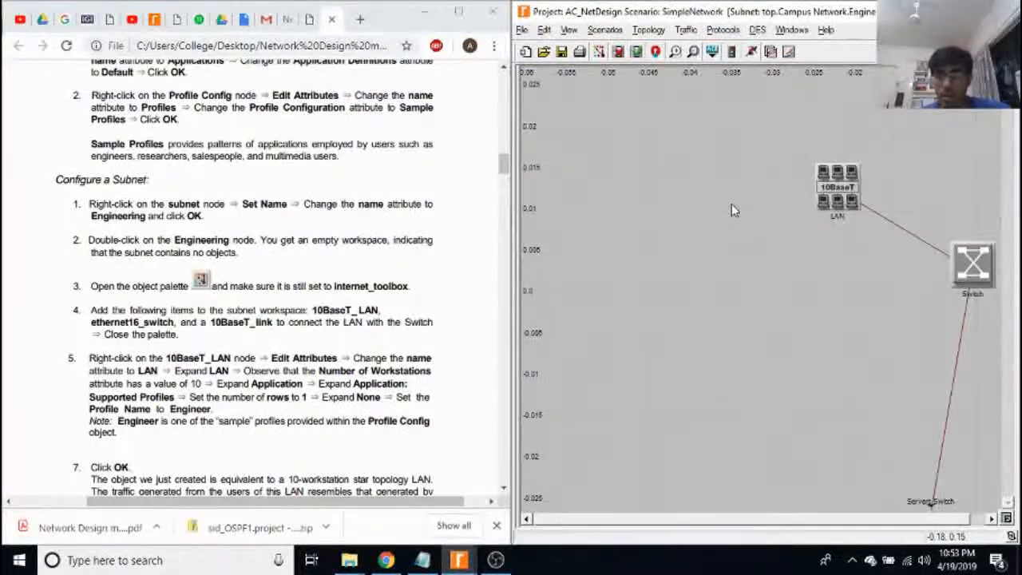
pyautogui.moveTo(815, 518); pyautogui.dragTo(869, 519)
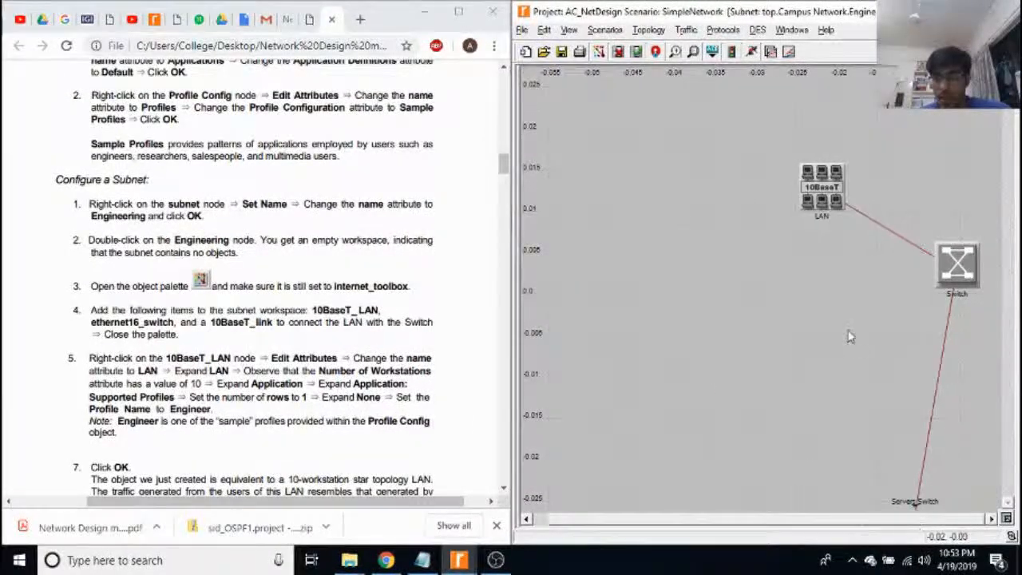
pyautogui.scroll(-1, 848, 331)
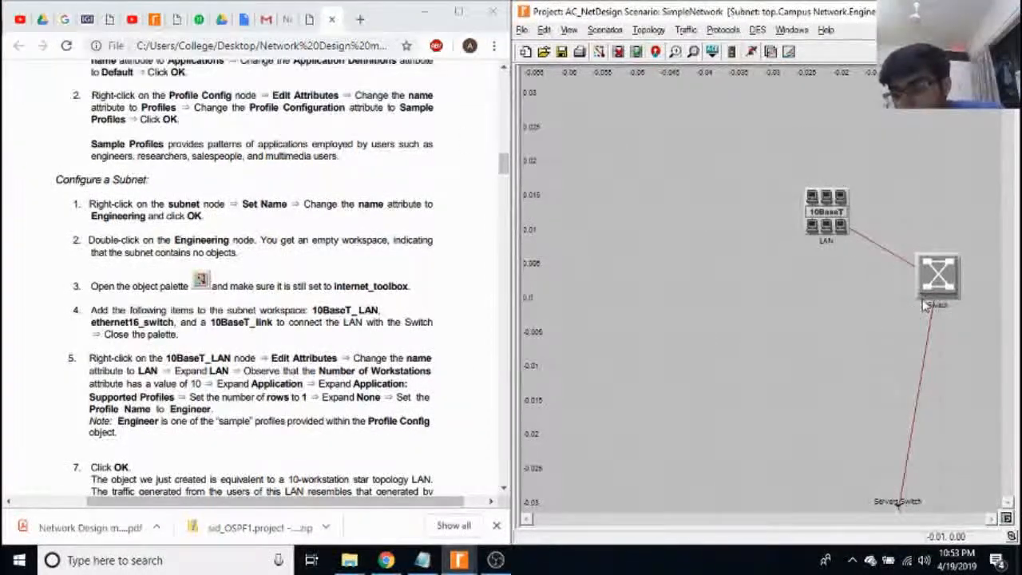
pyautogui.scroll(1, 829, 232)
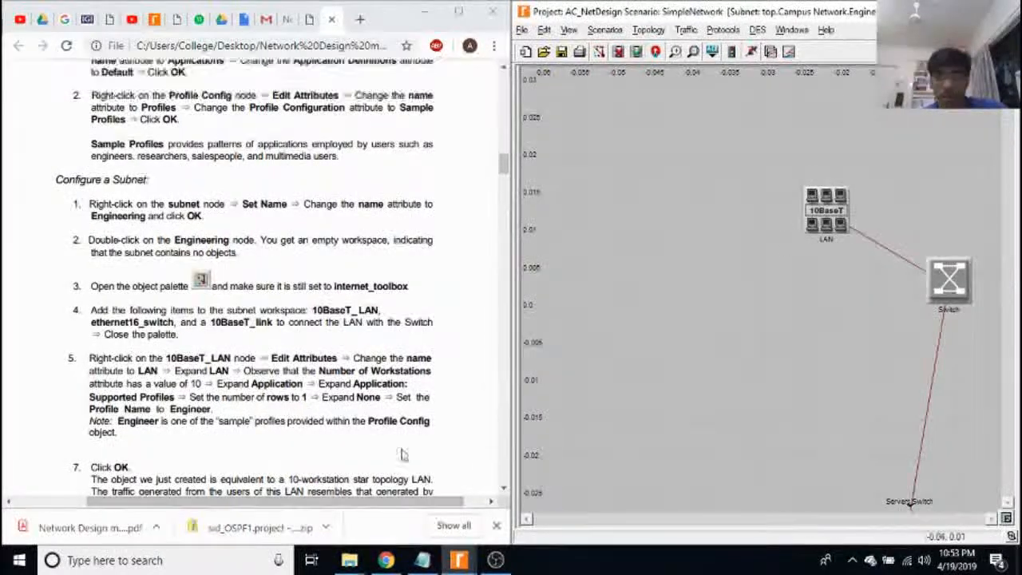
pyautogui.hscroll(-3, 340, 486)
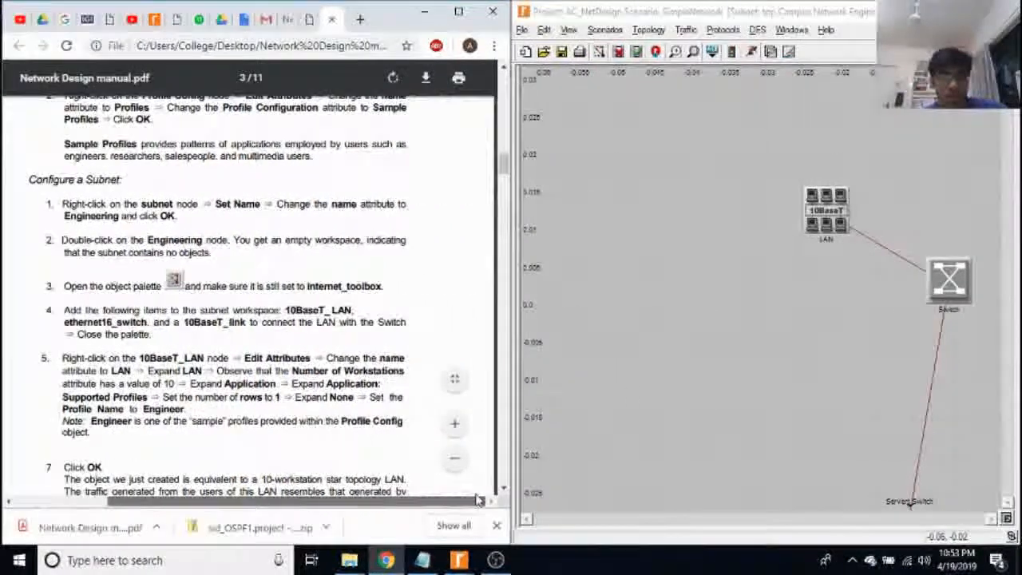
pyautogui.hscroll(2, 339, 486)
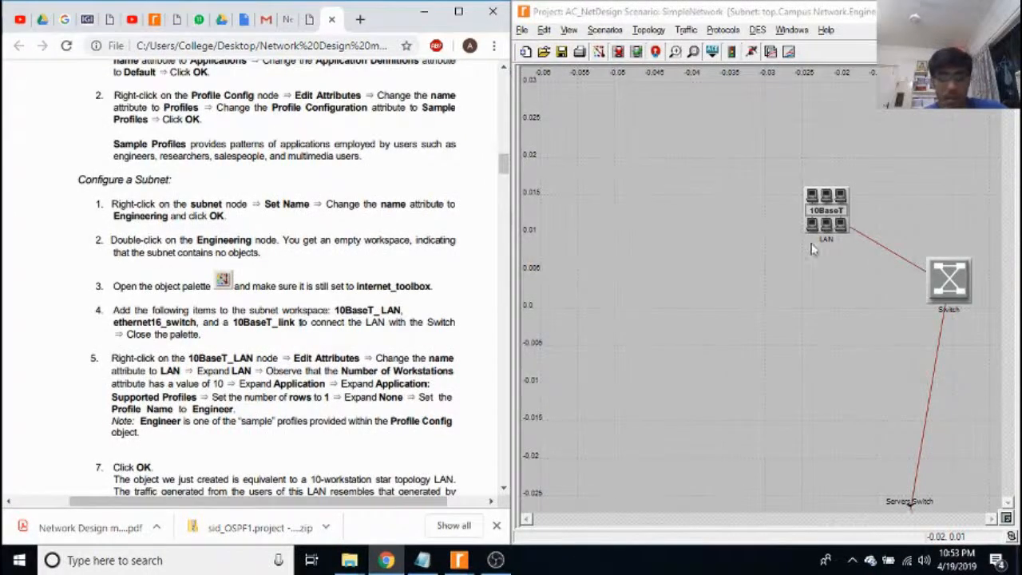
# Read the node description of the switch in the Engineering subnet, through its protocols, interconnections and restrictions, and close it.
pyautogui.rightClick(952, 281)
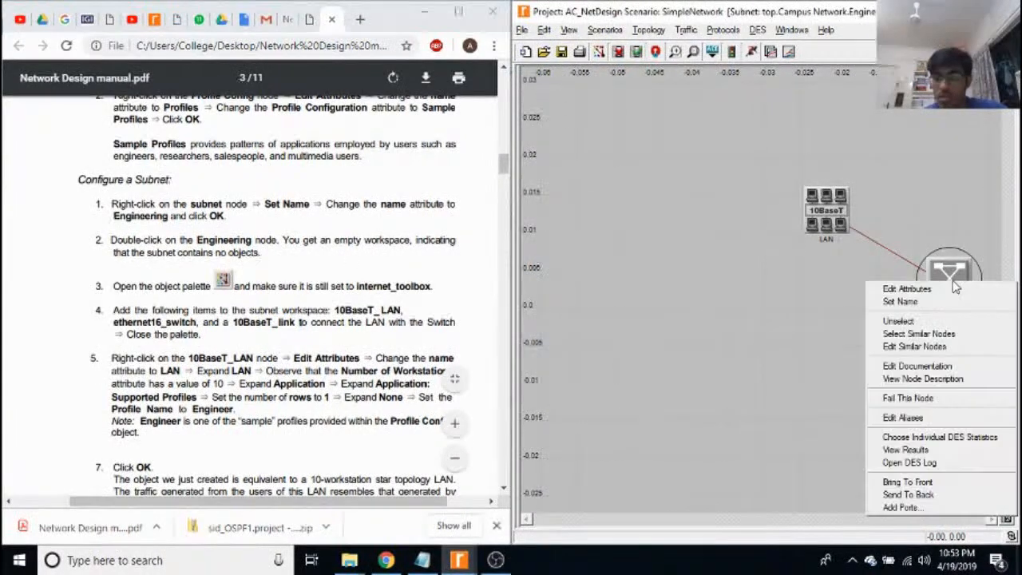
pyautogui.click(927, 378)
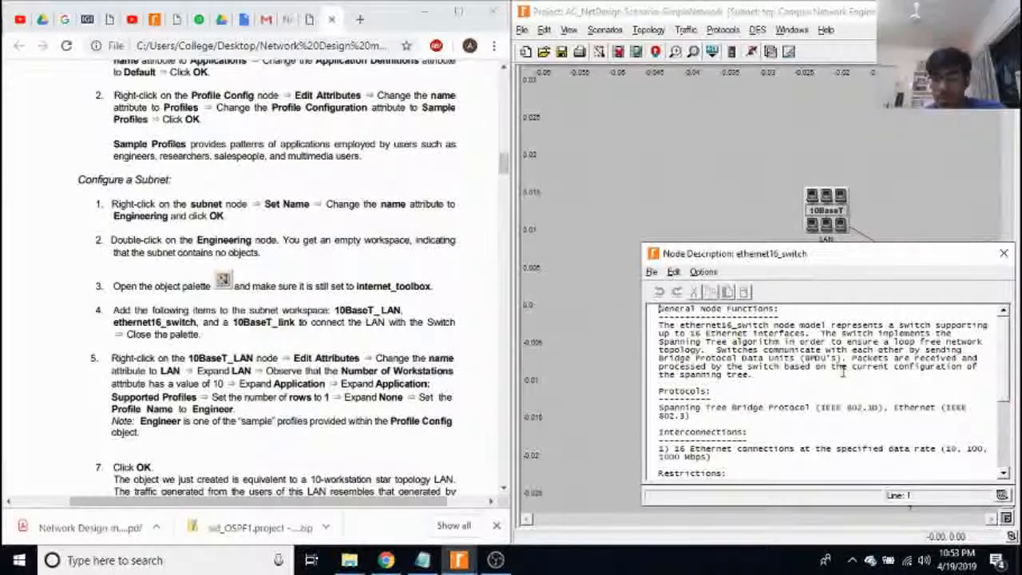
pyautogui.scroll(-1, 843, 370)
pyautogui.scroll(1, 843, 371)
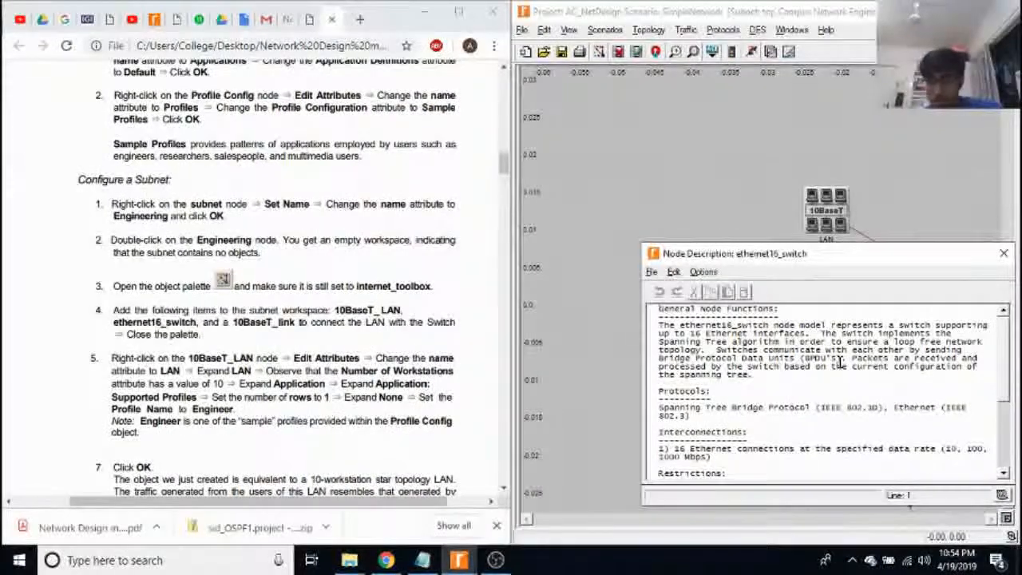
pyautogui.scroll(-2, 839, 361)
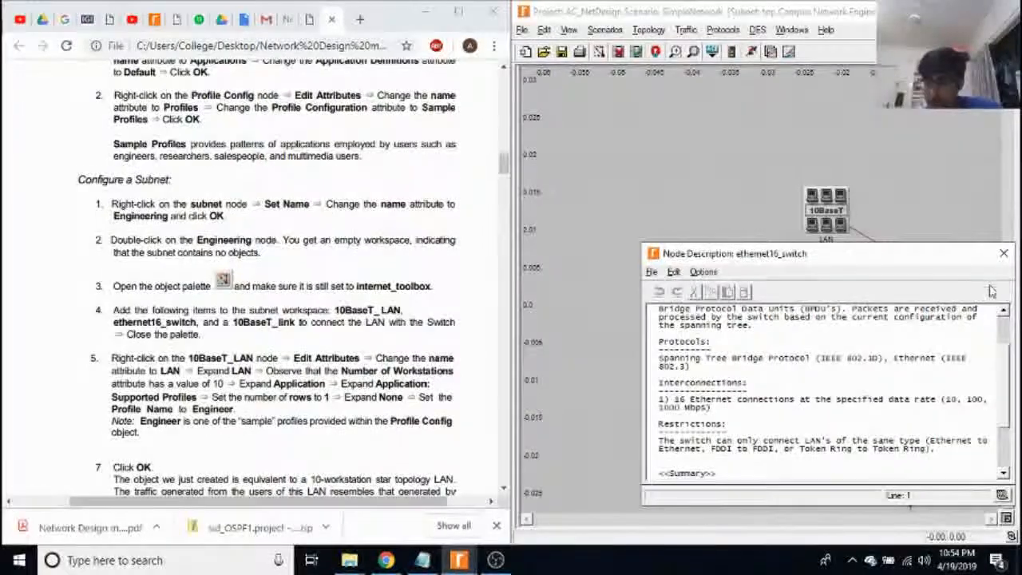
pyautogui.click(1003, 254)
# Read the node description of the 10BaseT LAN in the Engineering subnet, including its settable attributes, and close it.
pyautogui.rightClick(825, 210)
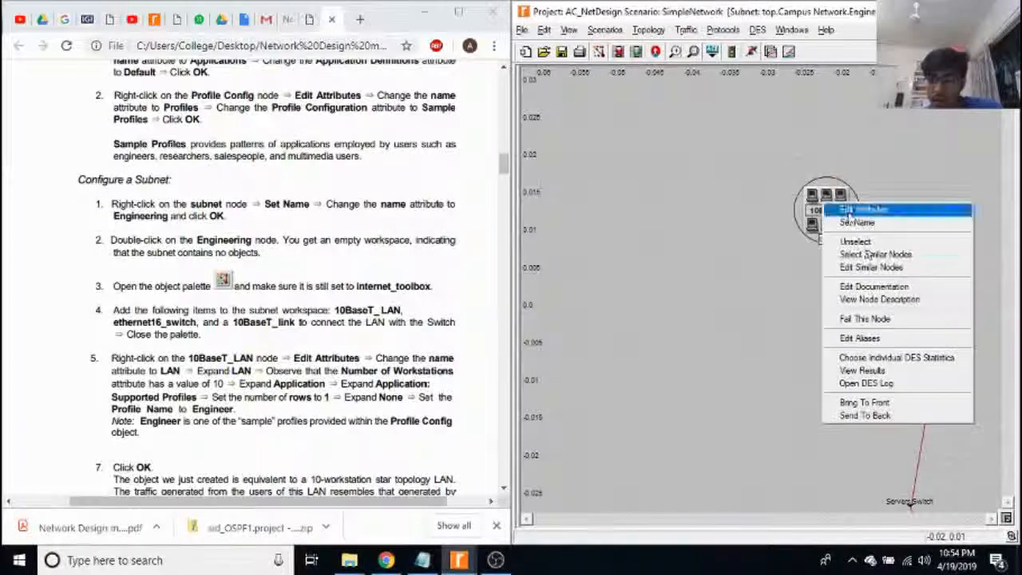
pyautogui.click(889, 300)
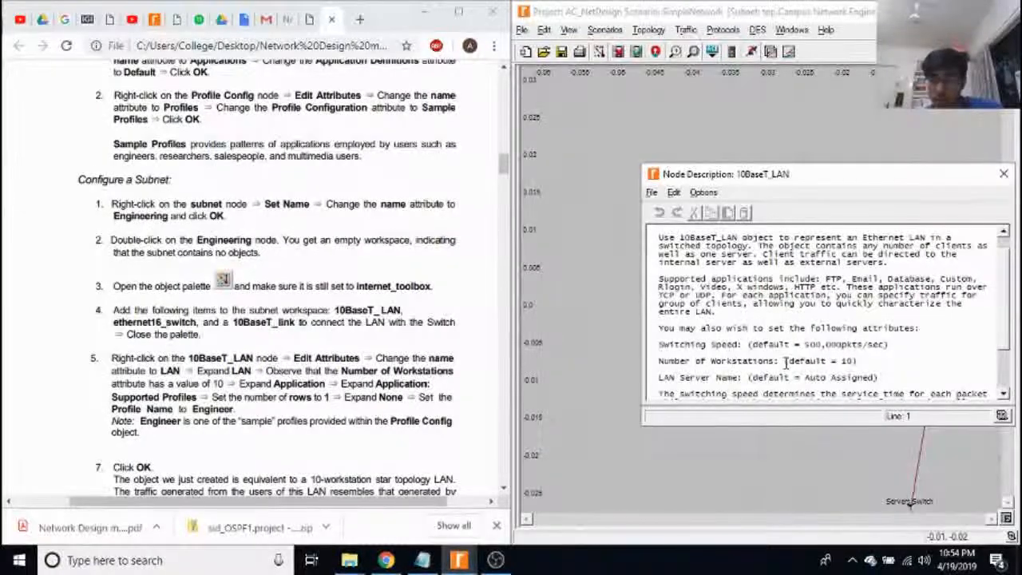
pyautogui.scroll(-1, 812, 365)
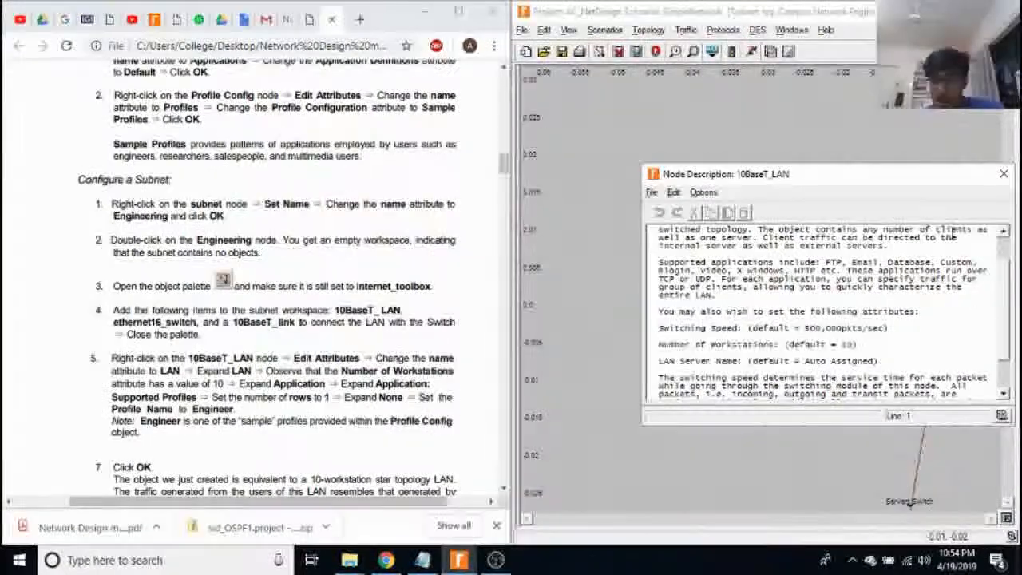
pyautogui.click(1004, 173)
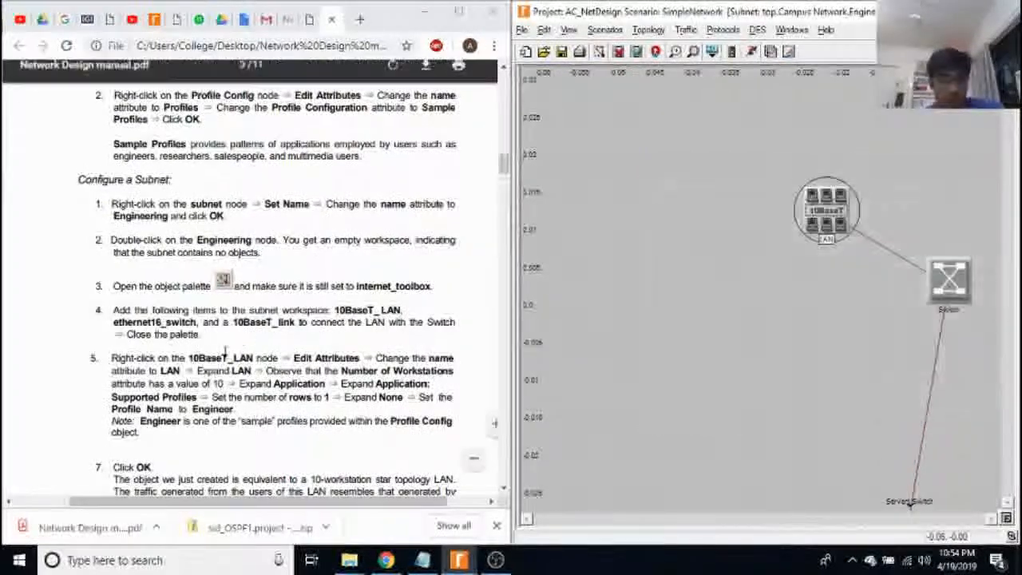
# Bring up the manual's LAN attribute instructions and inspect the LAN node's attributes with the LAN group expanded, checking Number of Workstations.
pyautogui.scroll(-2, 237, 337)
pyautogui.scroll(-1, 238, 337)
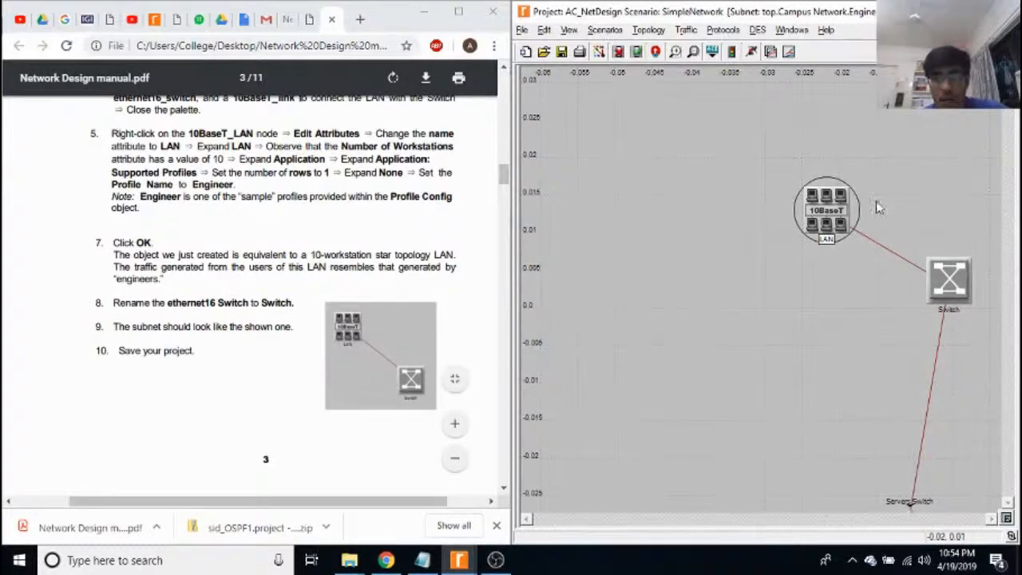
pyautogui.rightClick(839, 215)
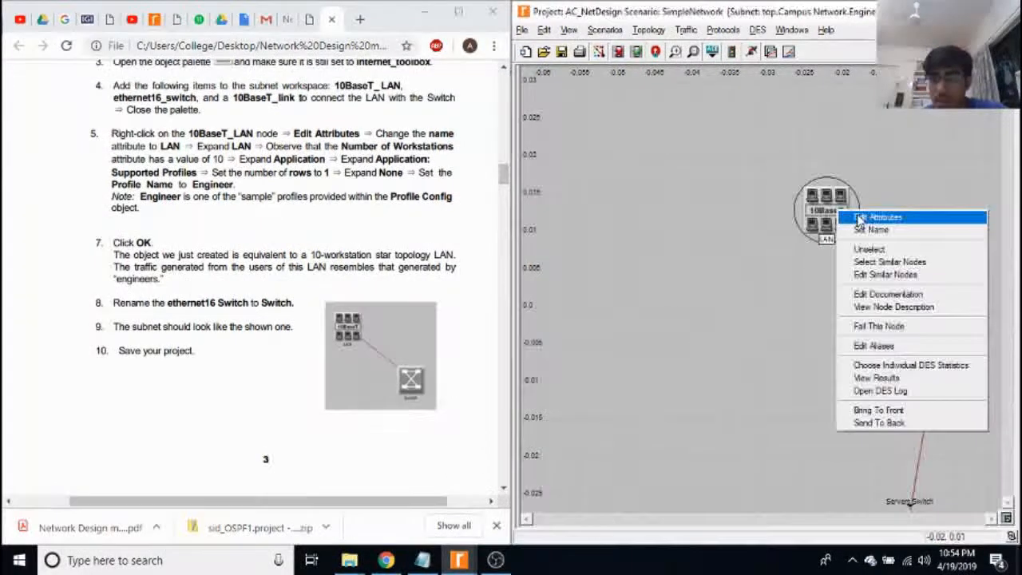
pyautogui.click(872, 215)
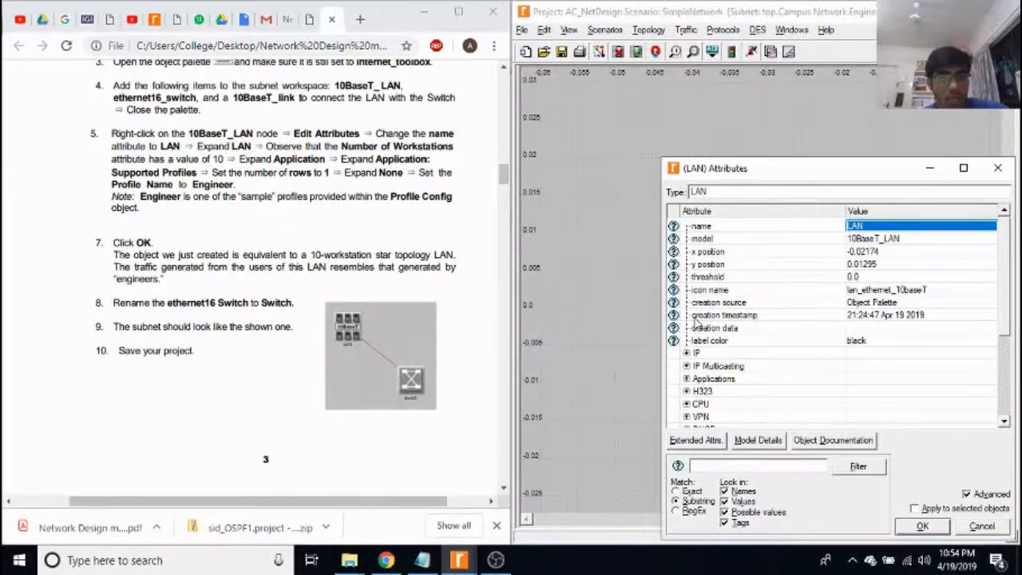
pyautogui.scroll(-3, 898, 307)
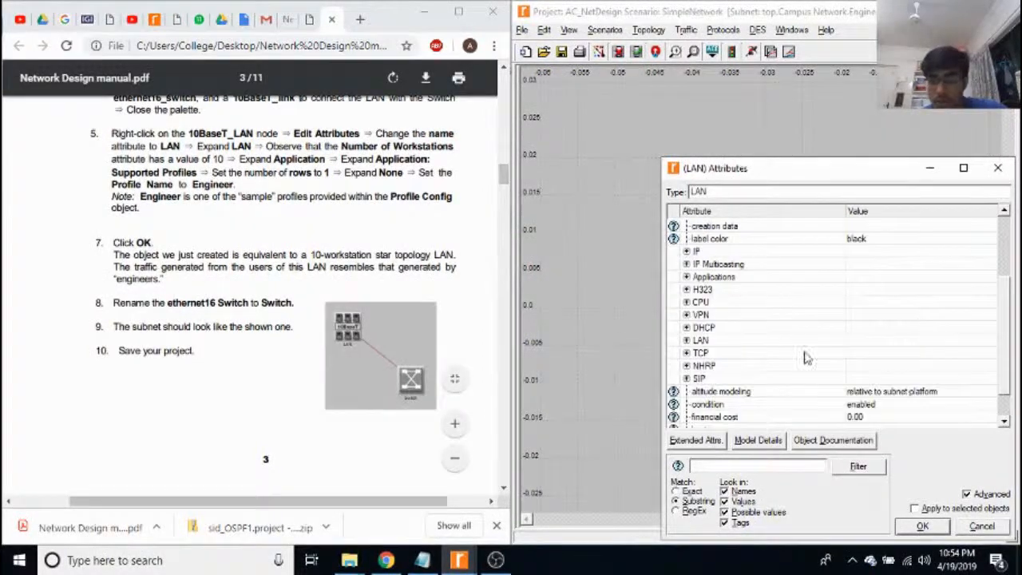
pyautogui.scroll(-1, 709, 365)
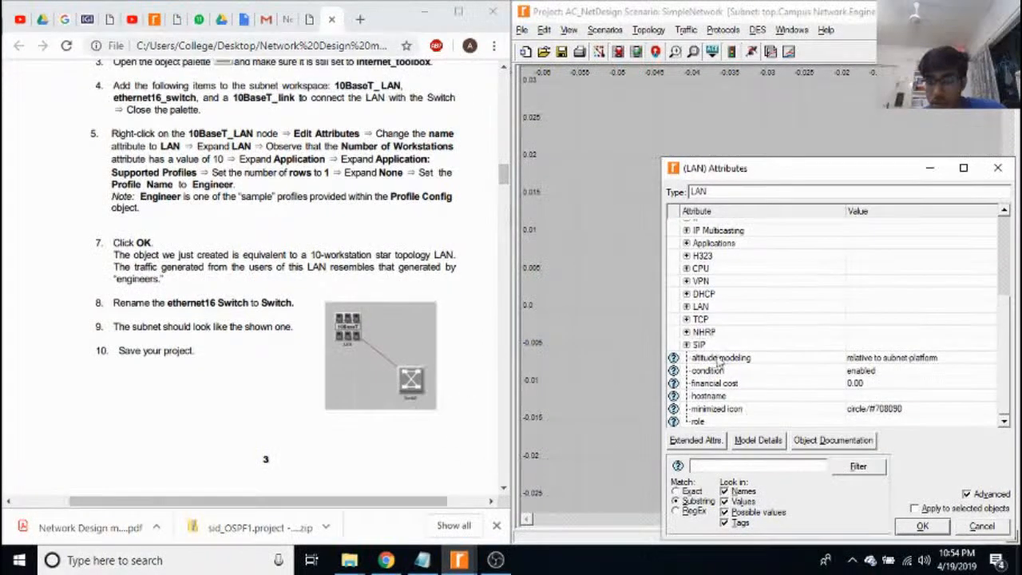
pyautogui.click(687, 308)
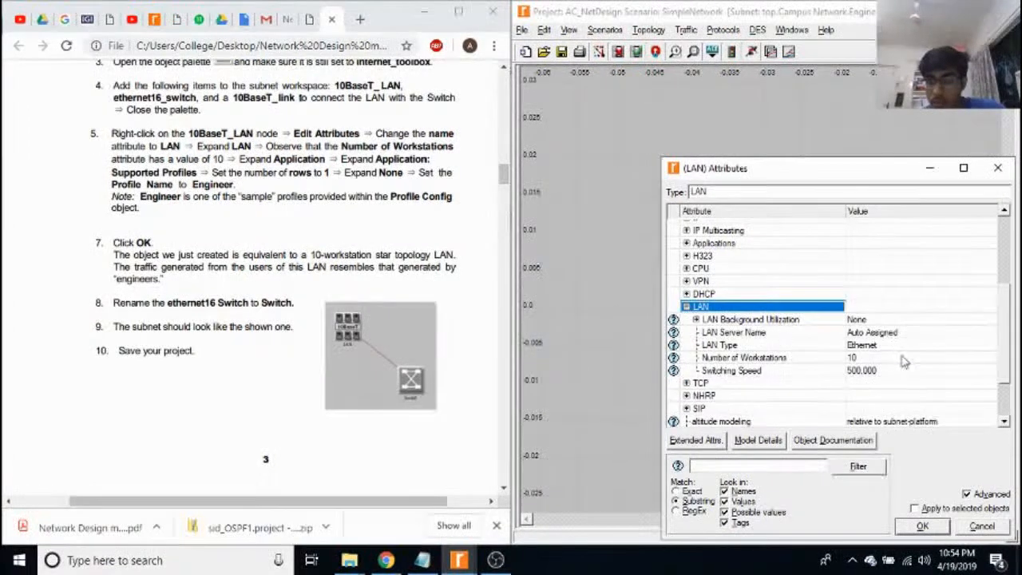
# Expand Applications and Application: Supported Profiles in the LAN node's attributes, review the Engineer profile row, and accept the attributes.
pyautogui.scroll(2, 807, 341)
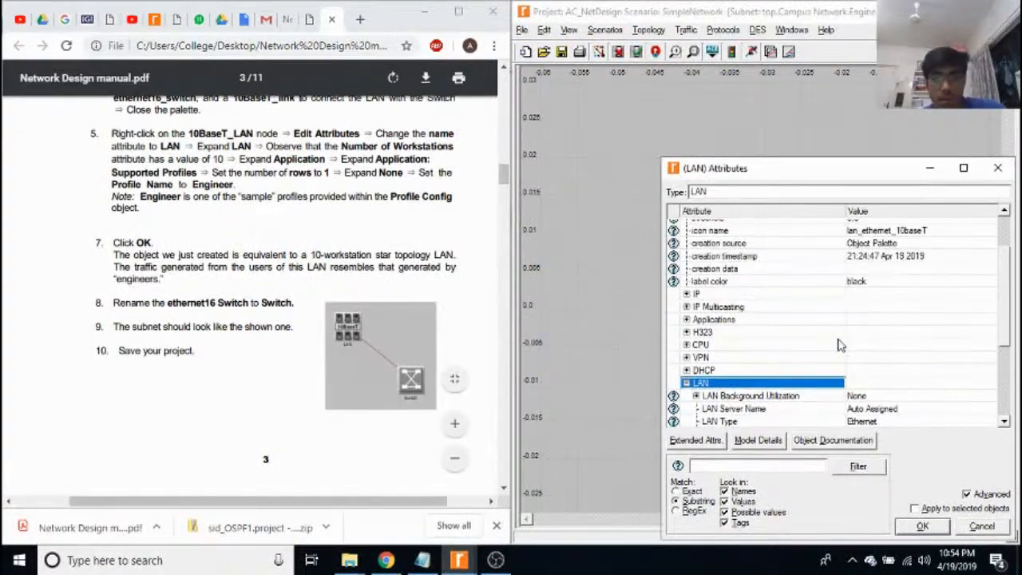
pyautogui.click(687, 319)
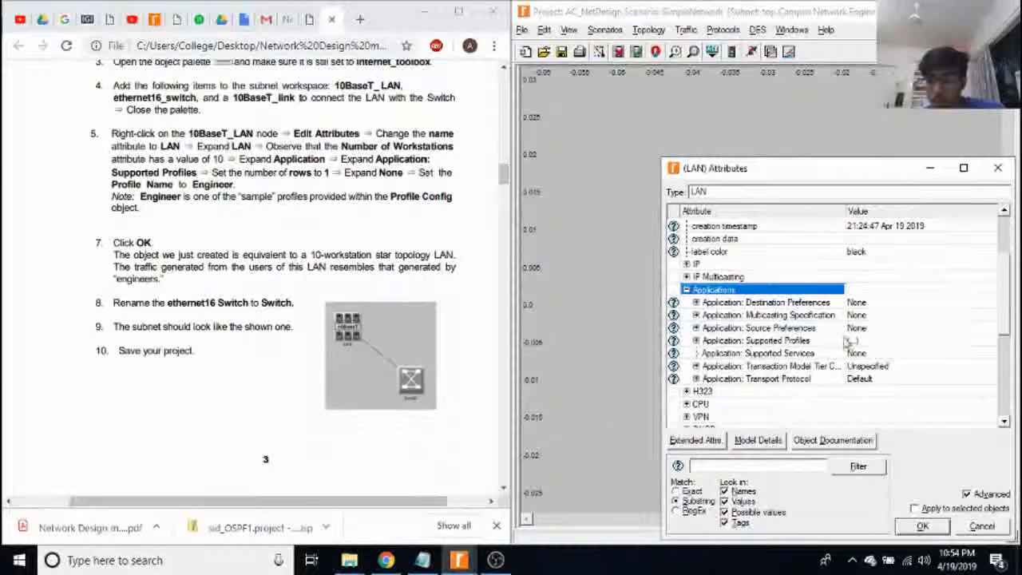
pyautogui.click(852, 341)
pyautogui.click(806, 342)
pyautogui.doubleClick(782, 341)
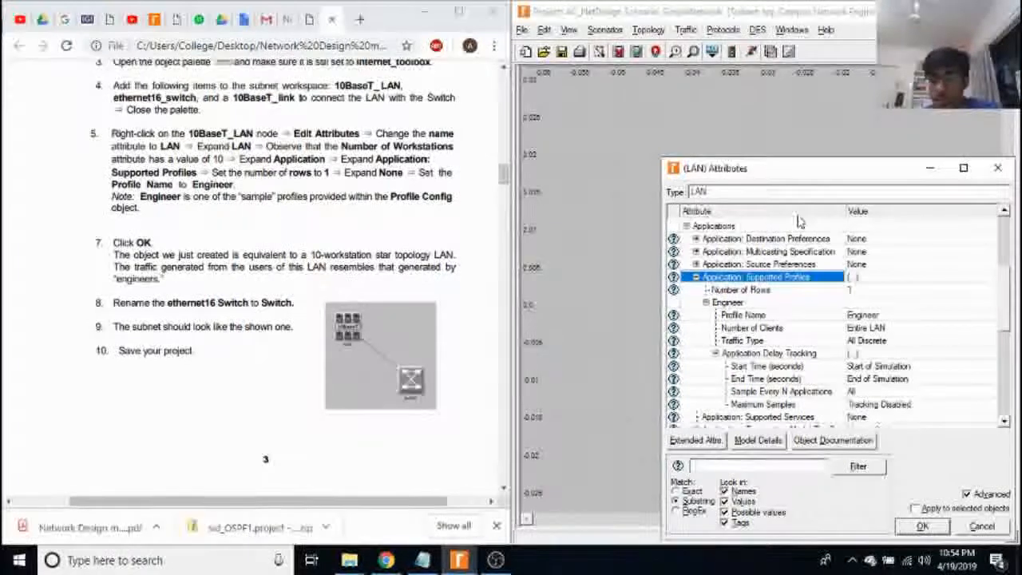
pyautogui.click(922, 527)
# Recheck the Engineering subnet against the manual's instructions and go back to the parent Campus Network subnet.
pyautogui.click(281, 241)
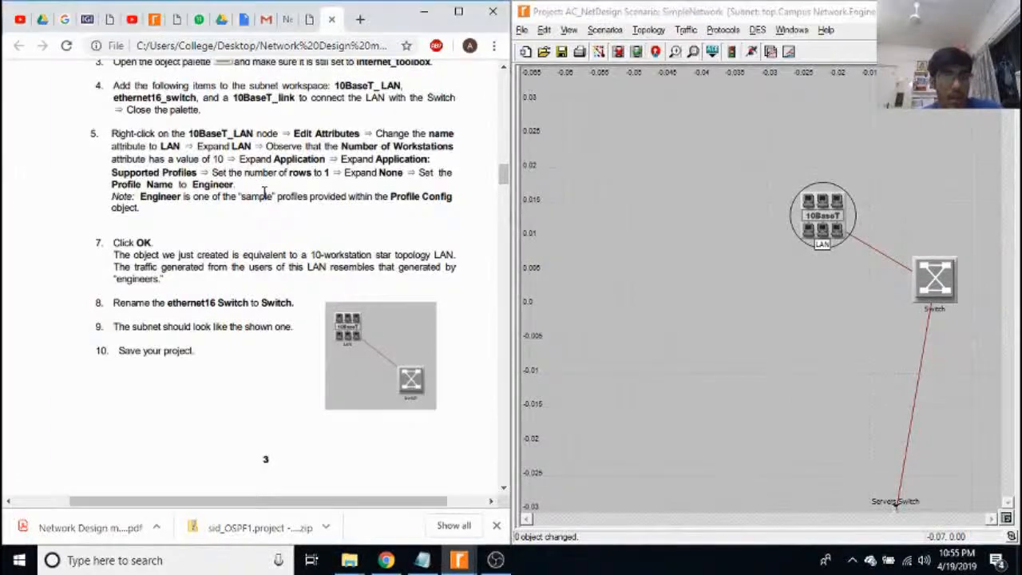
pyautogui.scroll(2, 288, 196)
pyautogui.scroll(-2, 287, 196)
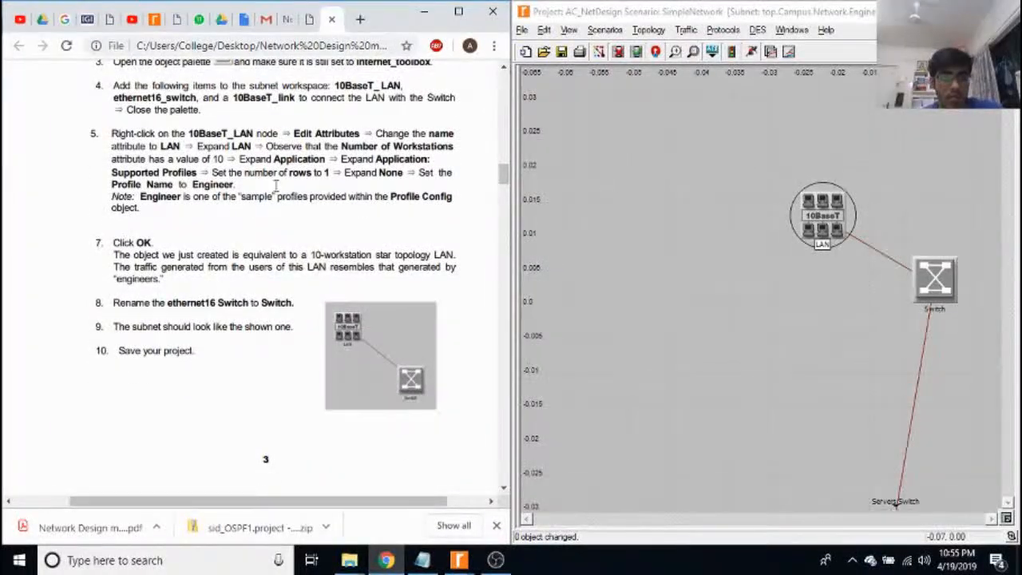
pyautogui.scroll(-3, 749, 287)
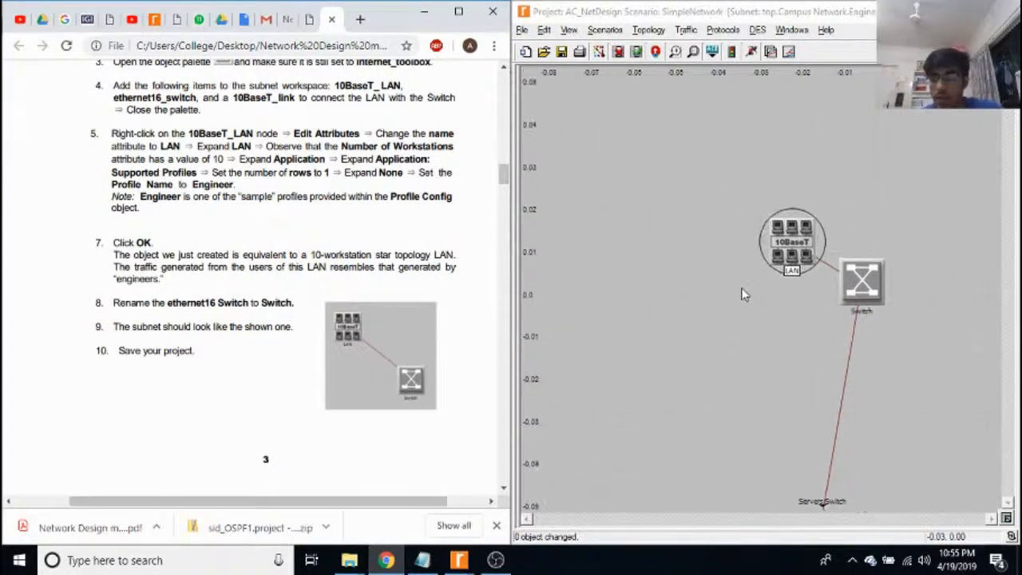
pyautogui.scroll(3, 757, 354)
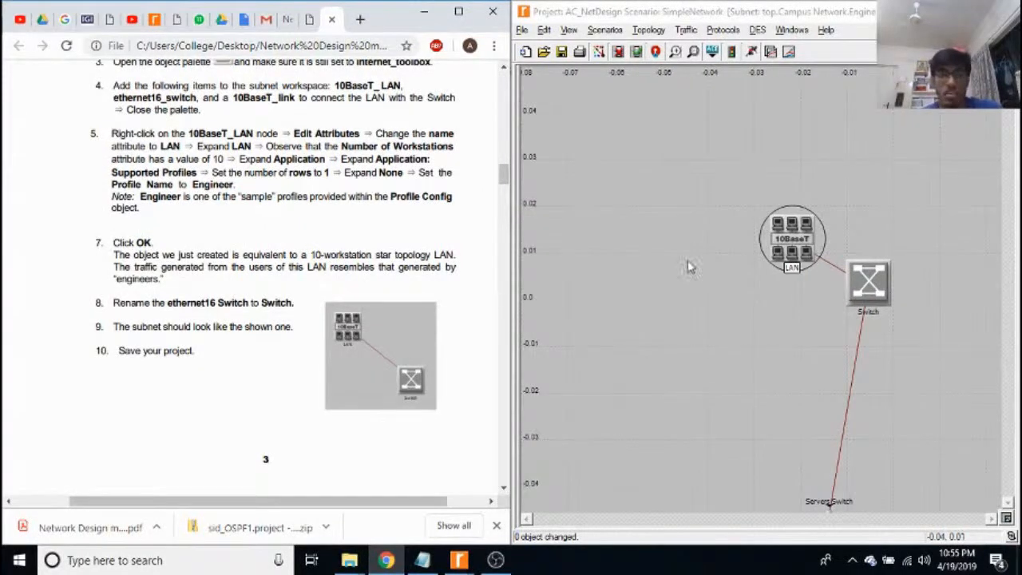
pyautogui.click(657, 51)
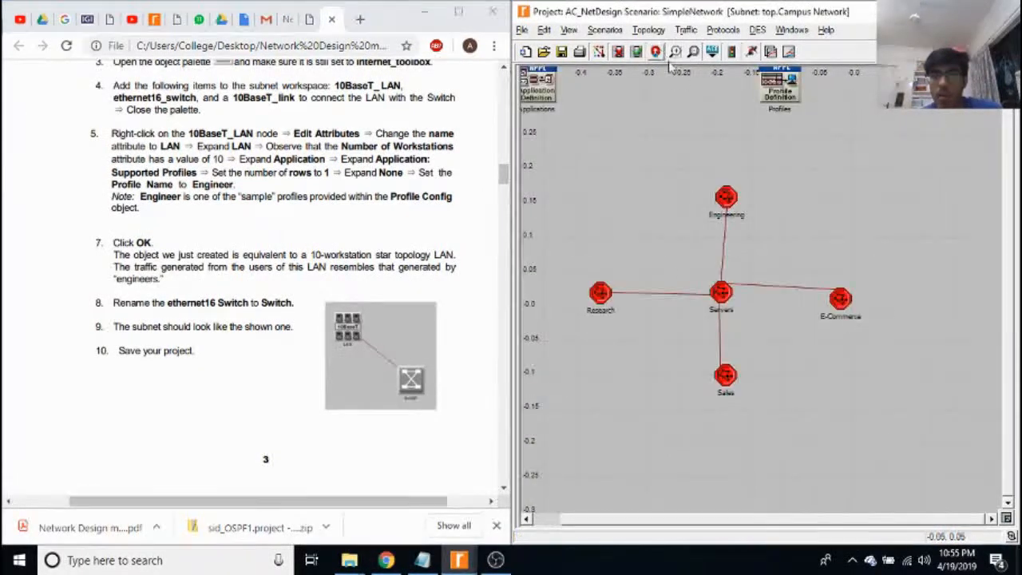
# Read through the manual's Configure All Departments section and on to the Configure the Servers section.
pyautogui.scroll(-4, 349, 358)
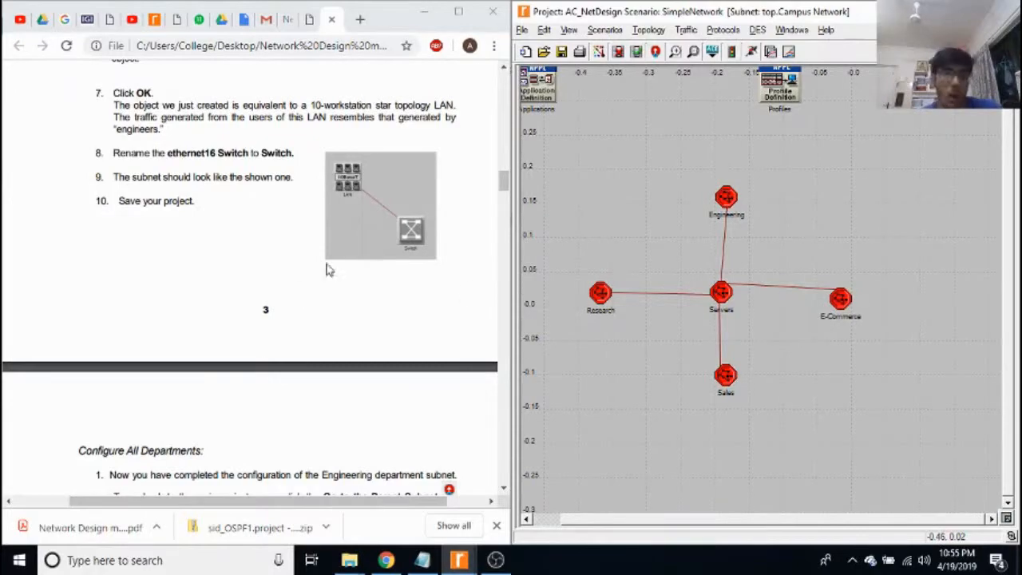
pyautogui.scroll(-5, 270, 290)
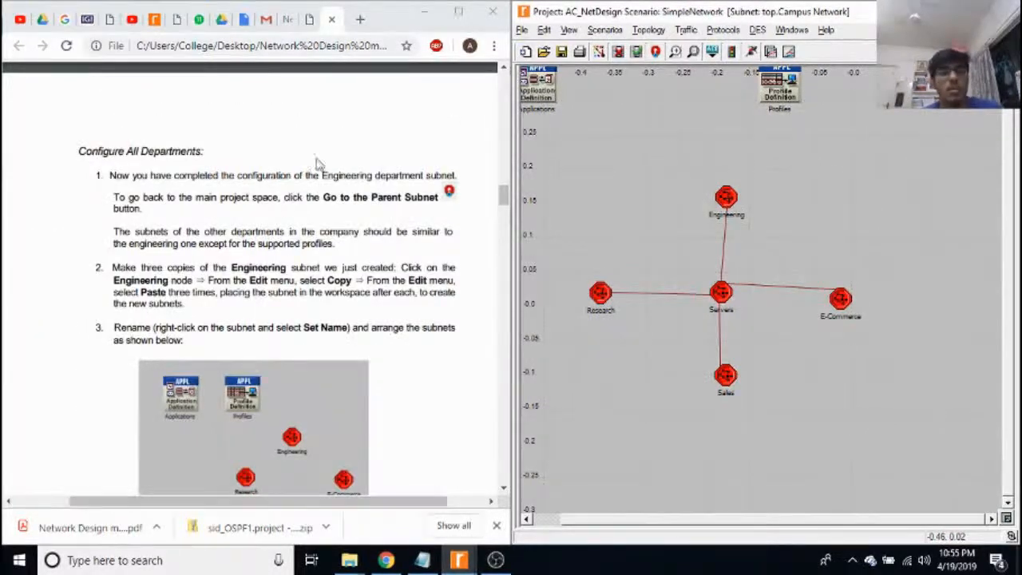
pyautogui.scroll(-8, 336, 164)
pyautogui.scroll(-2, 321, 192)
pyautogui.scroll(-1, 322, 195)
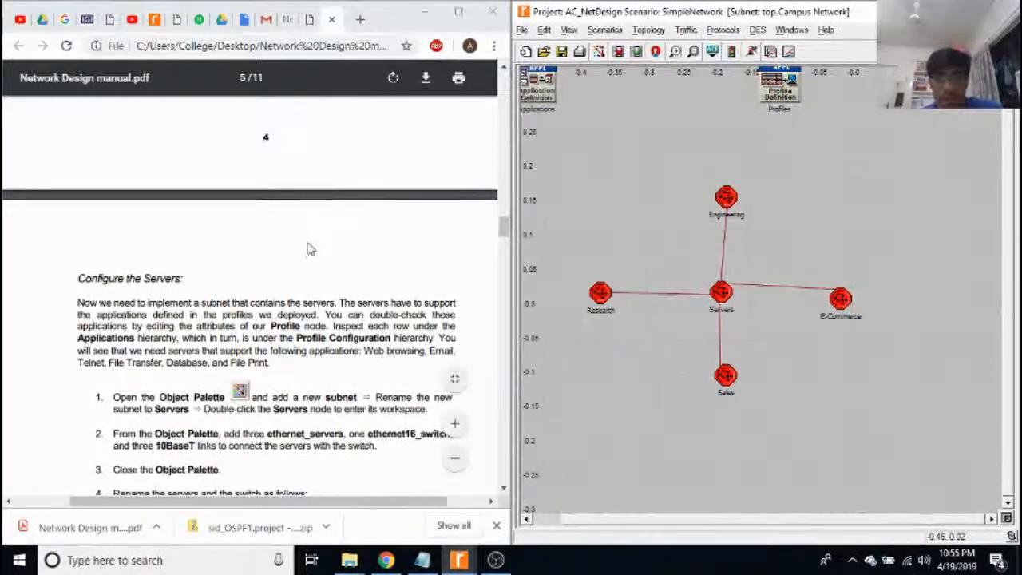
pyautogui.scroll(5, 315, 267)
pyautogui.scroll(-5, 320, 264)
pyautogui.scroll(1, 413, 327)
# Enter the Servers subnet and compare its servers, switch and links with the manual's Configure the Servers section.
pyautogui.doubleClick(721, 295)
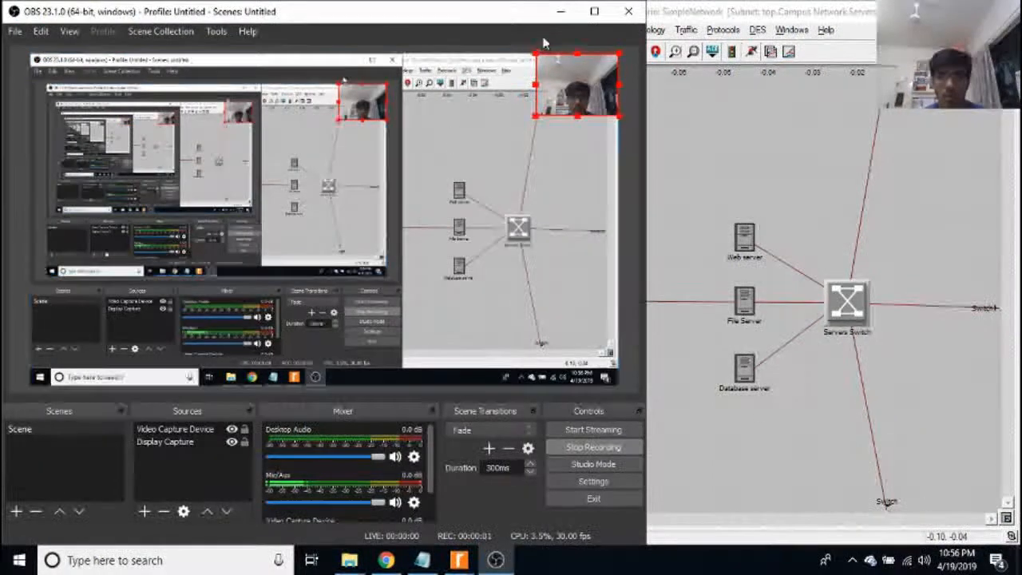
pyautogui.click(561, 11)
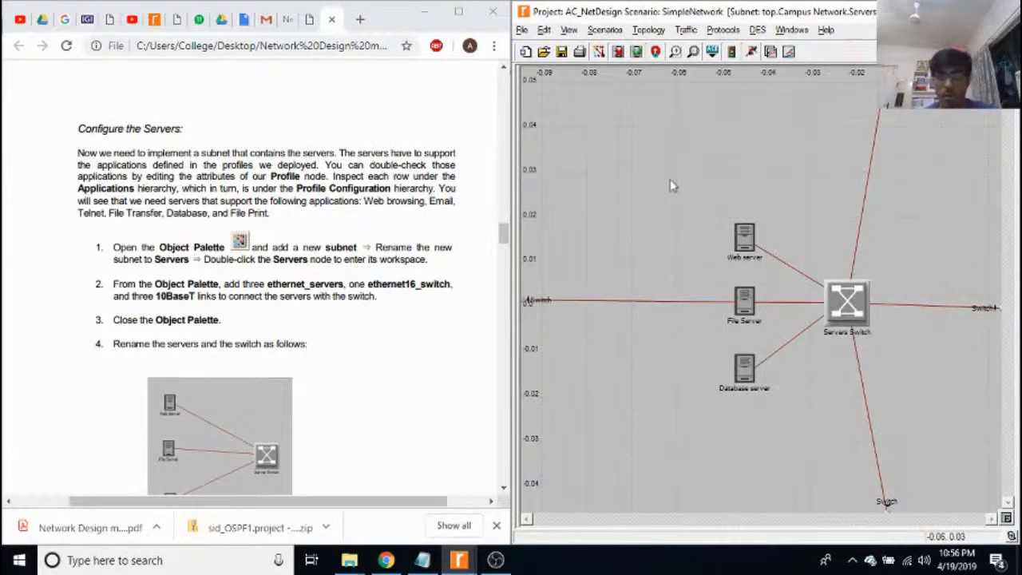
pyautogui.click(96, 137)
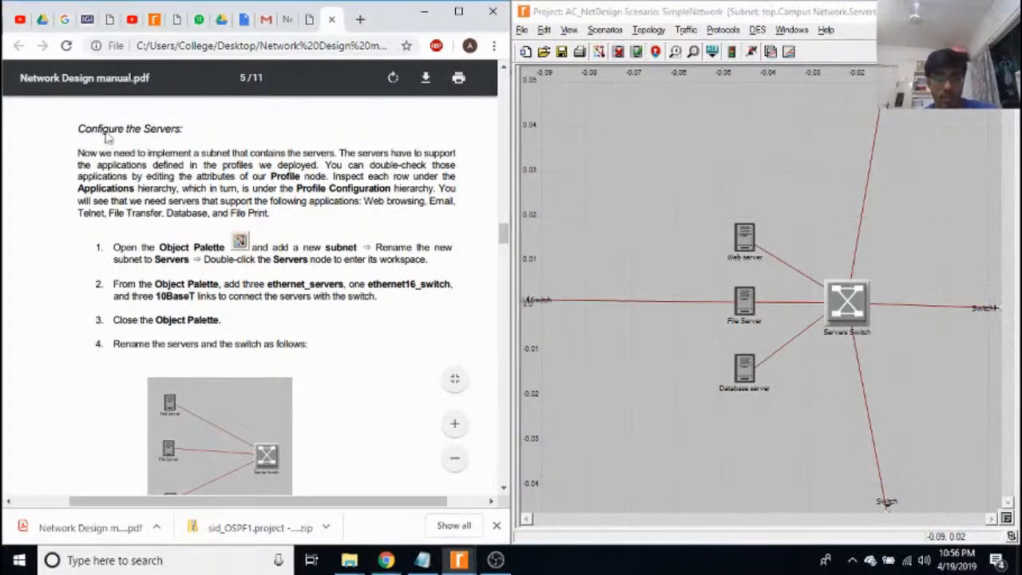
pyautogui.scroll(-1, 832, 300)
pyautogui.scroll(1, 860, 302)
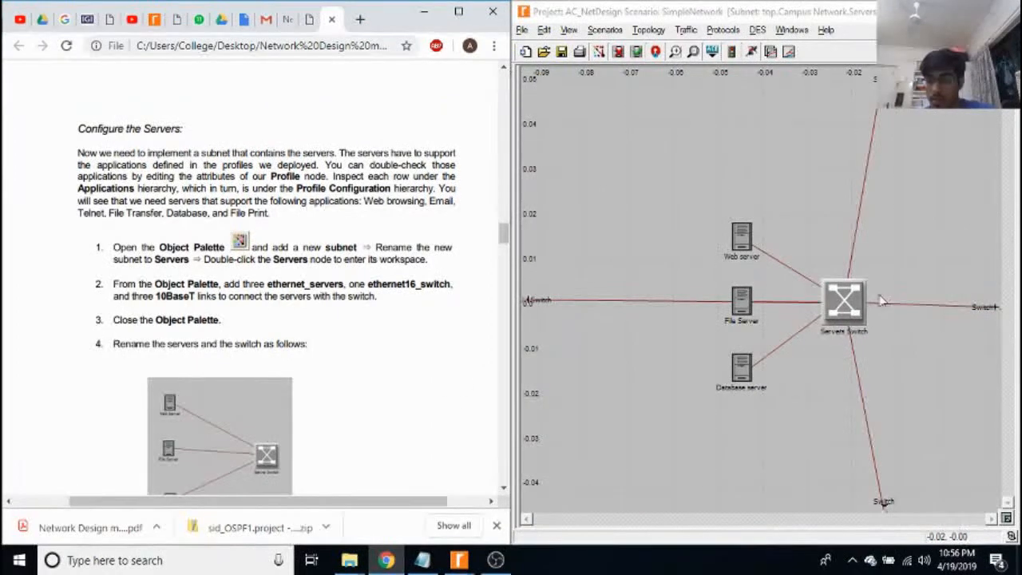
# Read the node description of the Servers Switch and close it.
pyautogui.click(838, 298)
pyautogui.rightClick(833, 298)
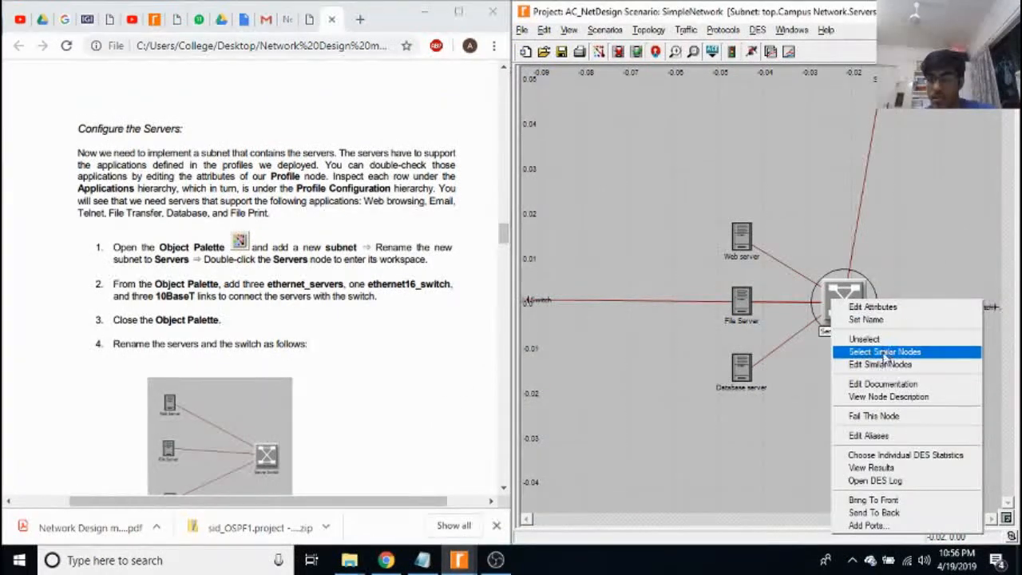
pyautogui.click(881, 397)
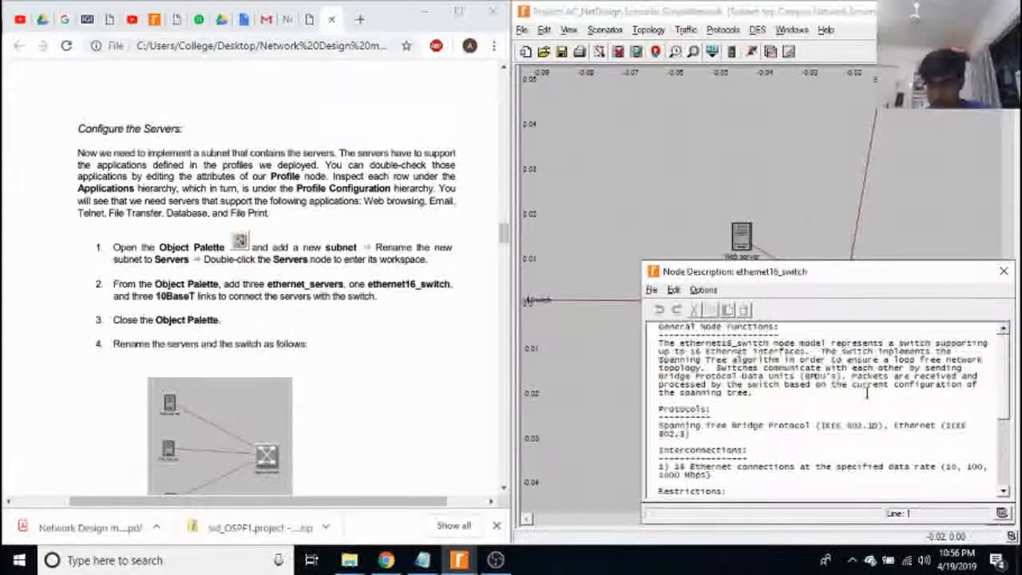
pyautogui.scroll(-1, 866, 392)
pyautogui.click(1004, 272)
# Read the Web server's node description through its functions, protocols, interconnections and attributes, and close it.
pyautogui.click(741, 236)
pyautogui.rightClick(741, 235)
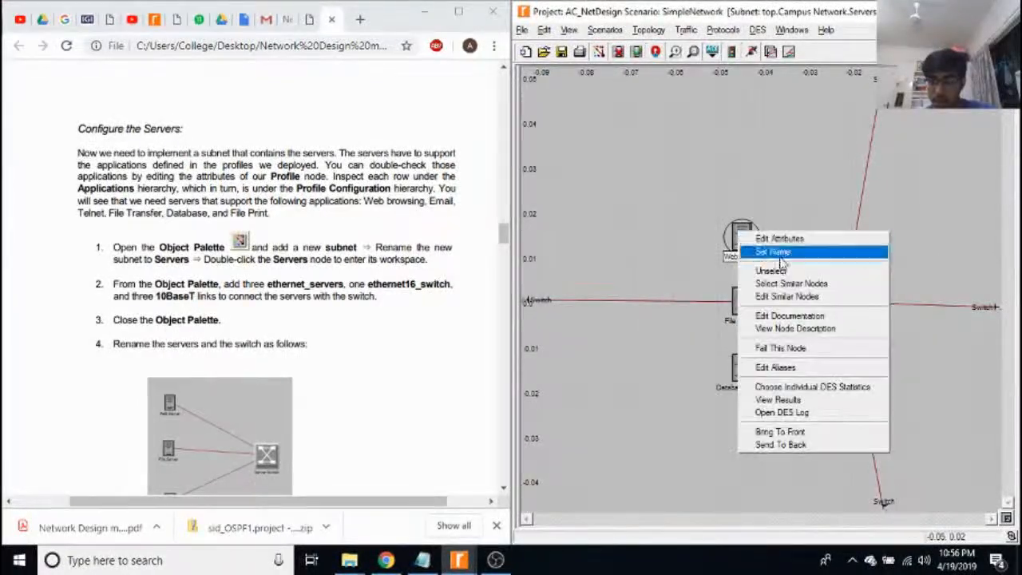
pyautogui.click(815, 327)
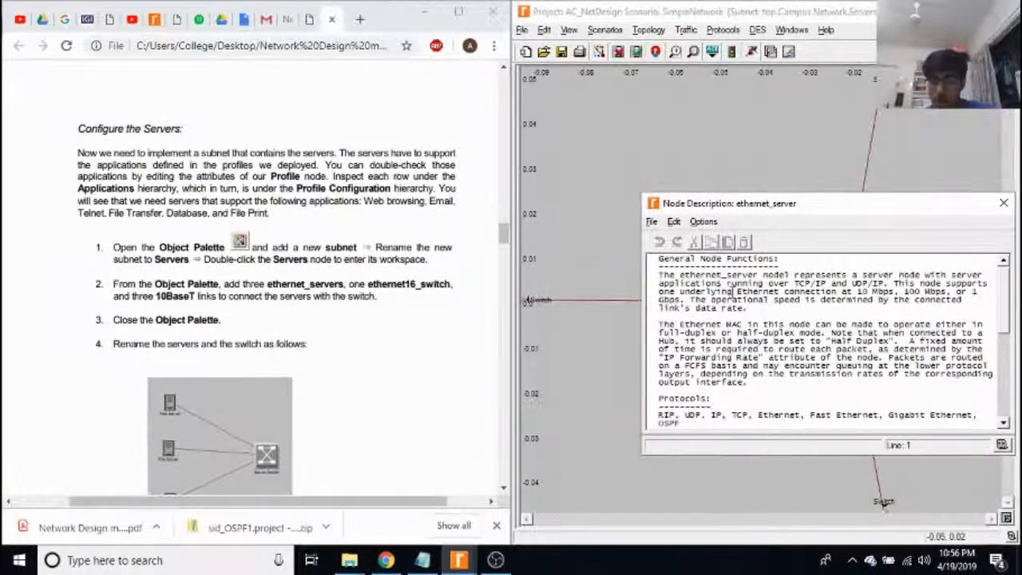
pyautogui.scroll(-2, 741, 335)
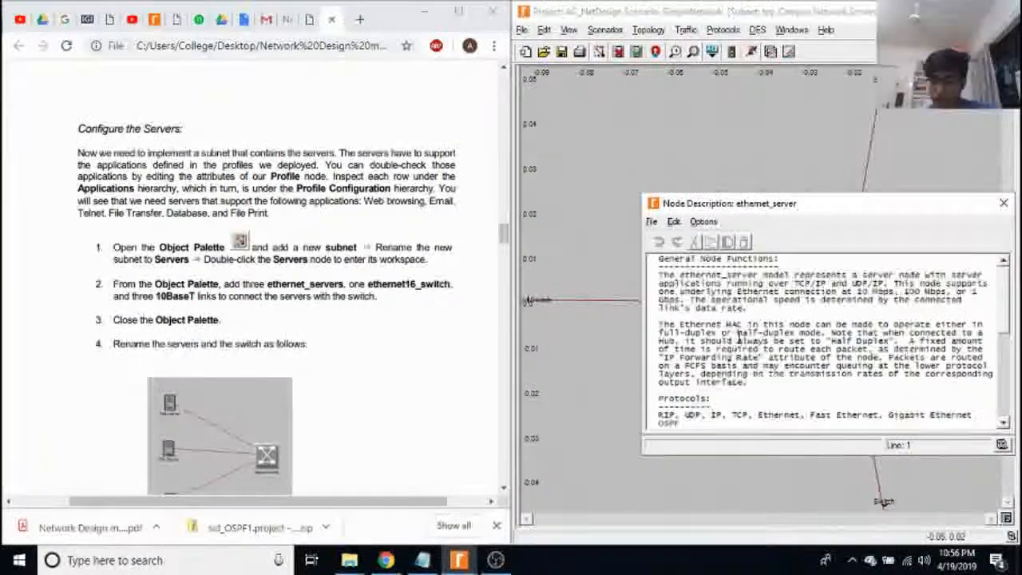
pyautogui.scroll(-4, 741, 341)
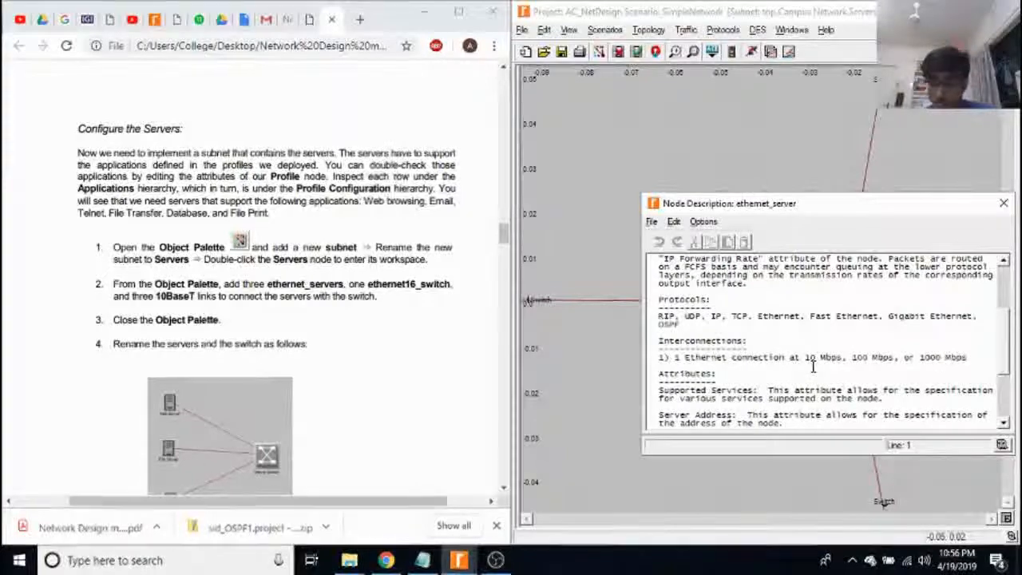
pyautogui.scroll(-2, 826, 357)
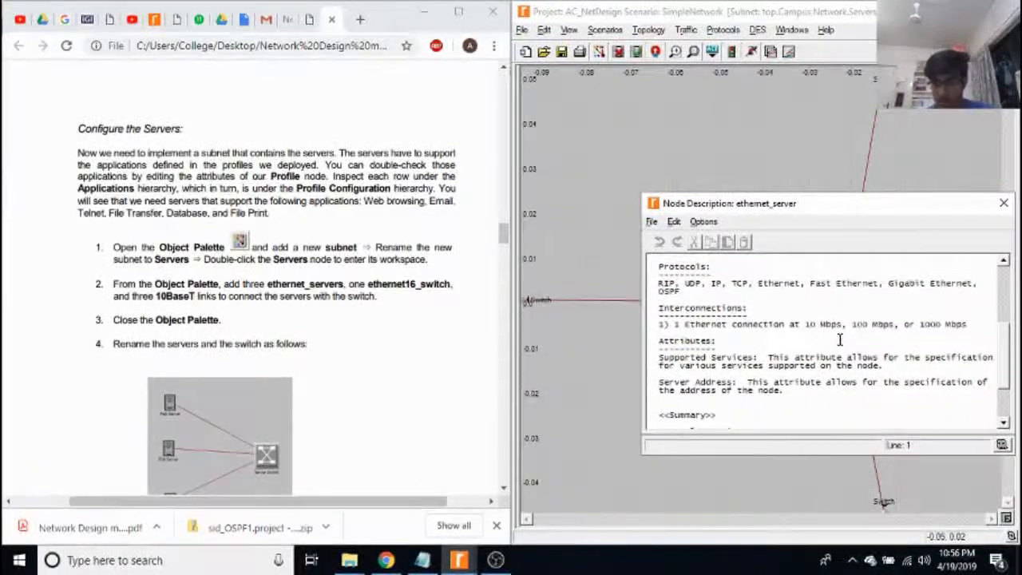
pyautogui.click(1003, 203)
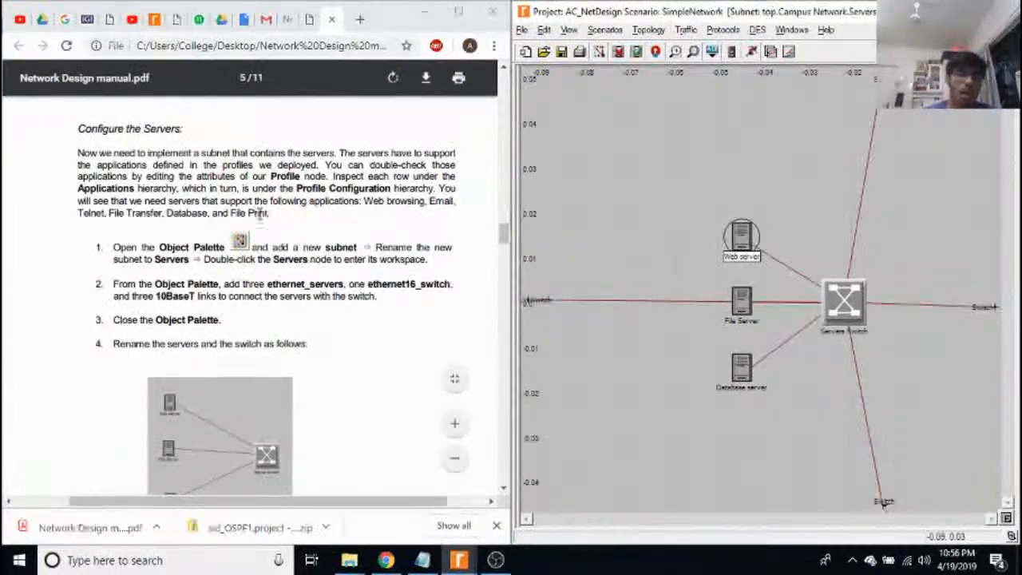
# Find the manual's supported-services instructions, then open the Web server's attributes and expand its Applications group.
pyautogui.scroll(-5, 320, 228)
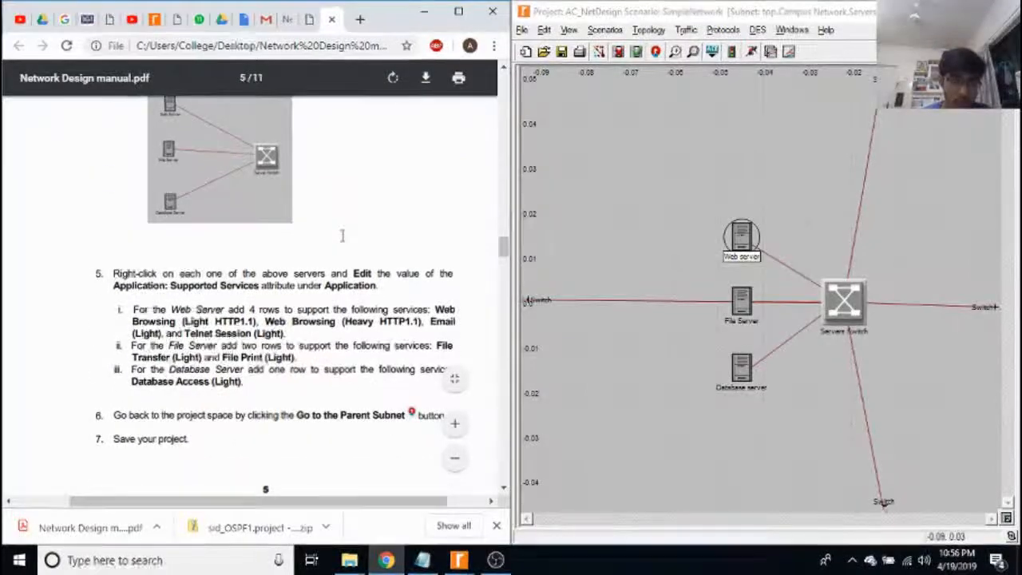
pyautogui.rightClick(736, 238)
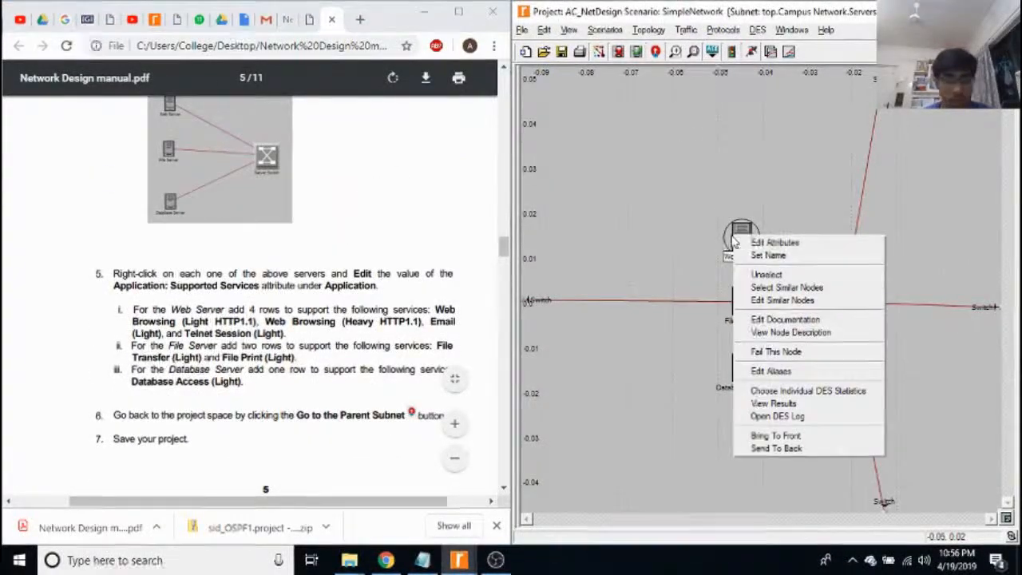
pyautogui.click(785, 242)
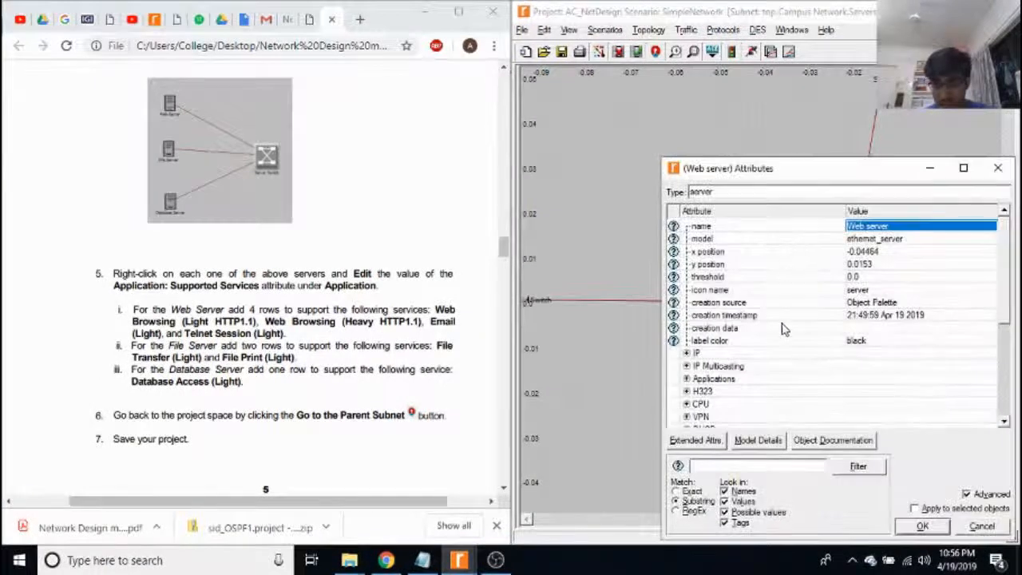
pyautogui.click(686, 378)
pyautogui.scroll(-2, 767, 367)
# Review the Web server's Application: Supported Services table against the manual, then close the table and the attributes.
pyautogui.click(789, 342)
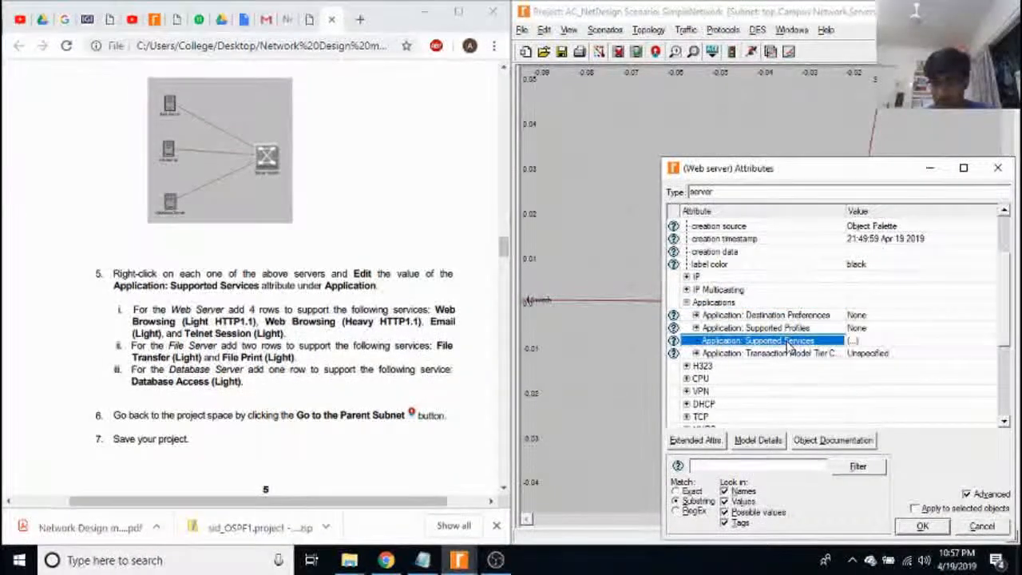
pyautogui.click(853, 342)
pyautogui.click(796, 345)
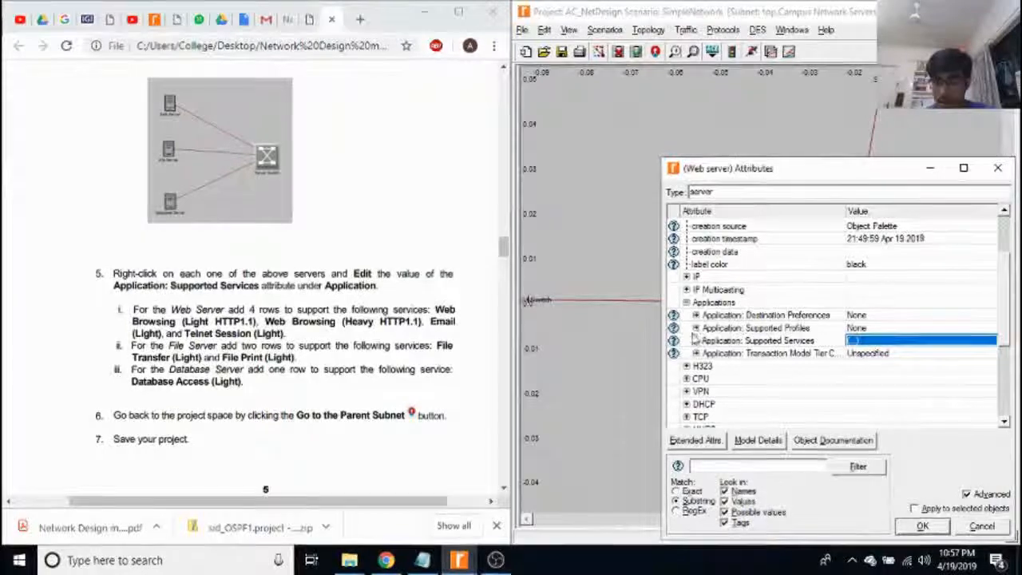
pyautogui.click(696, 327)
pyautogui.click(749, 354)
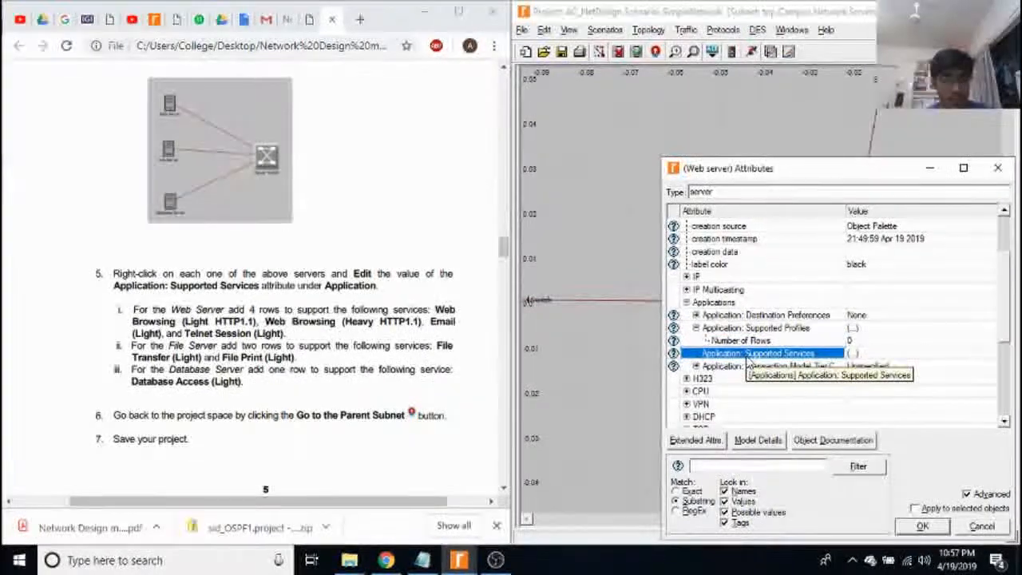
pyautogui.click(853, 353)
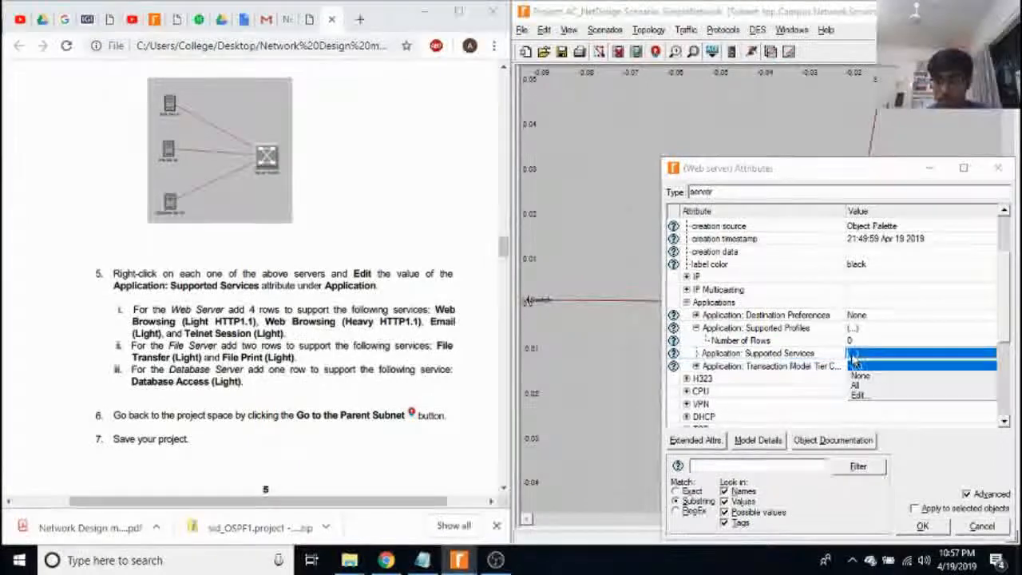
pyautogui.click(870, 396)
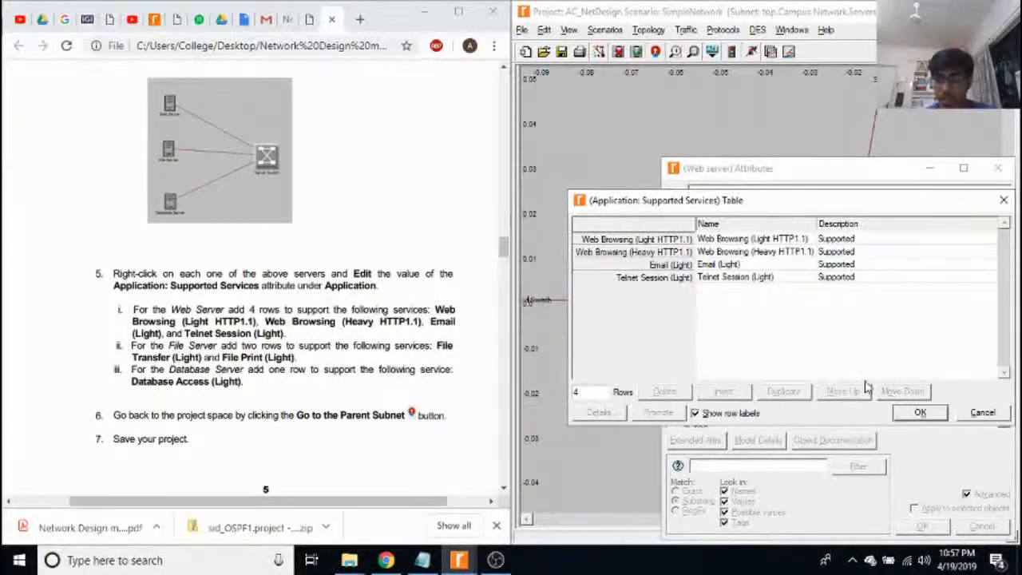
pyautogui.click(920, 412)
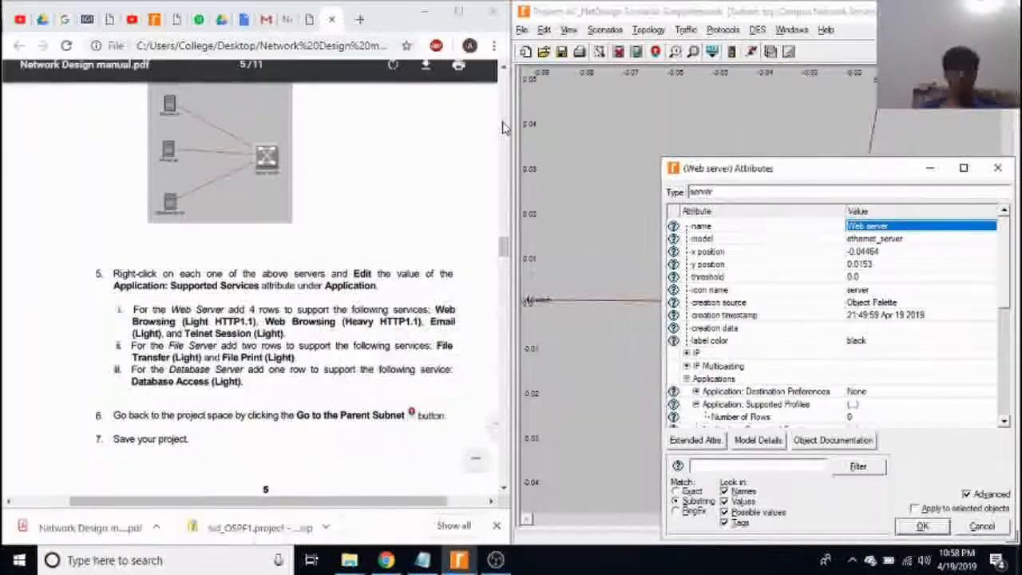
pyautogui.scroll(-2, 938, 173)
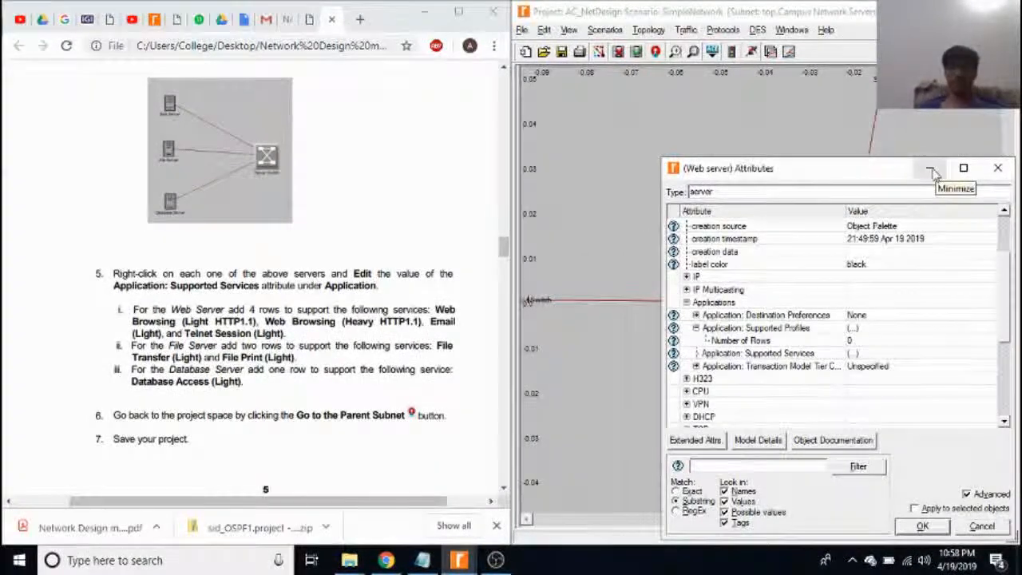
pyautogui.click(997, 168)
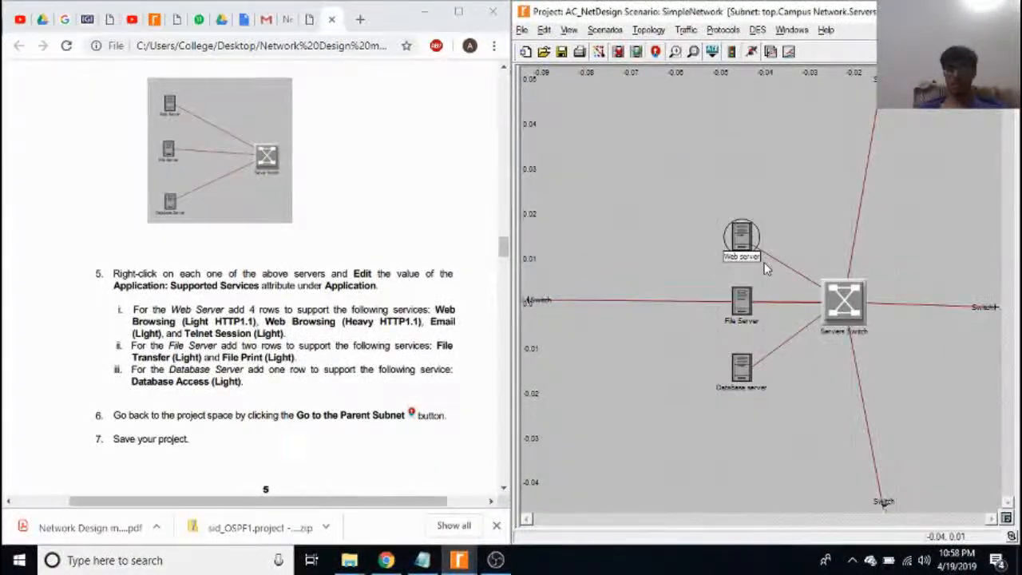
# Review the File Server's Application: Supported Services table in its attributes, then close the table and the attributes.
pyautogui.click(747, 301)
pyautogui.rightClick(747, 301)
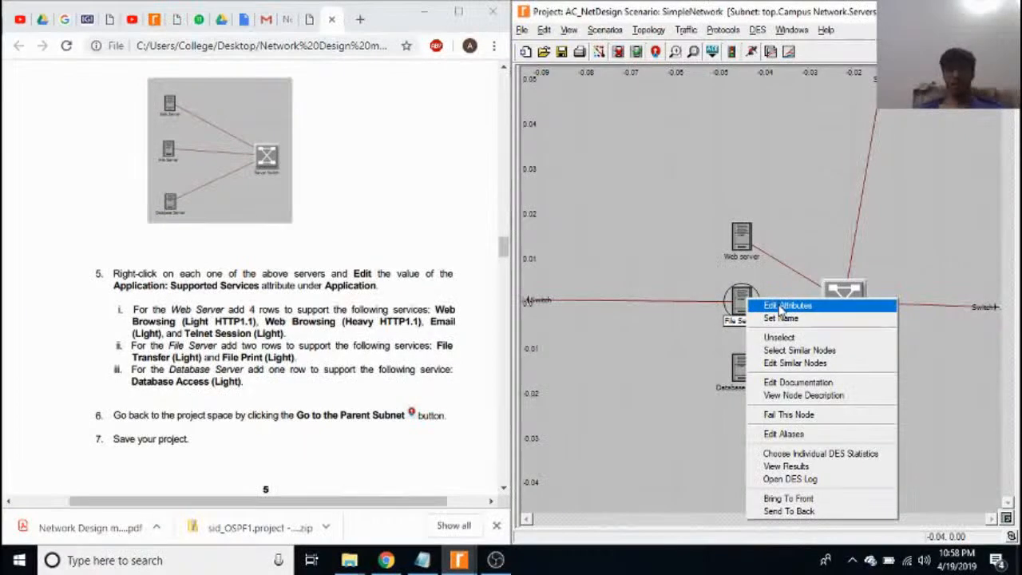
pyautogui.click(787, 306)
pyautogui.scroll(-4, 727, 308)
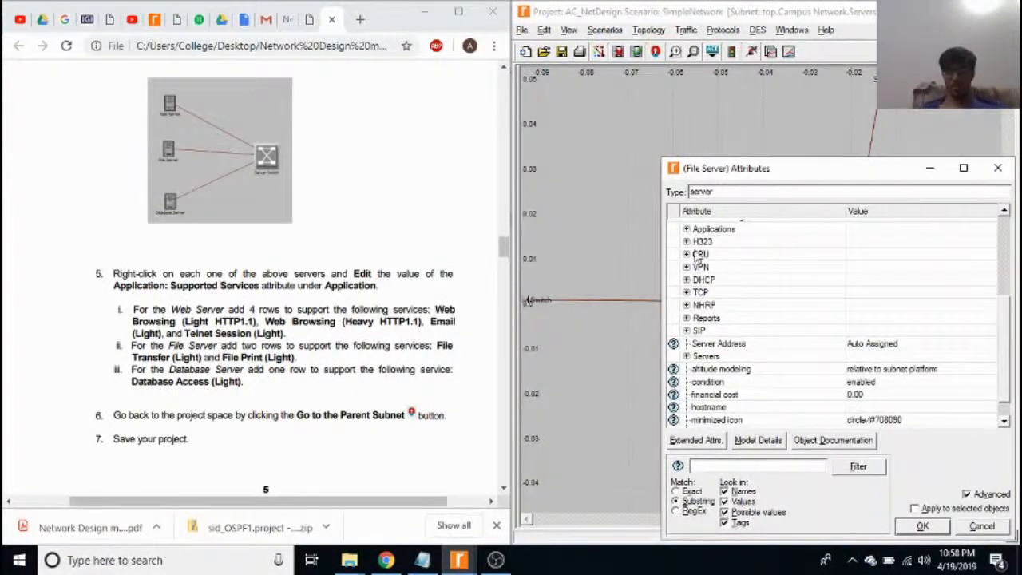
pyautogui.click(686, 229)
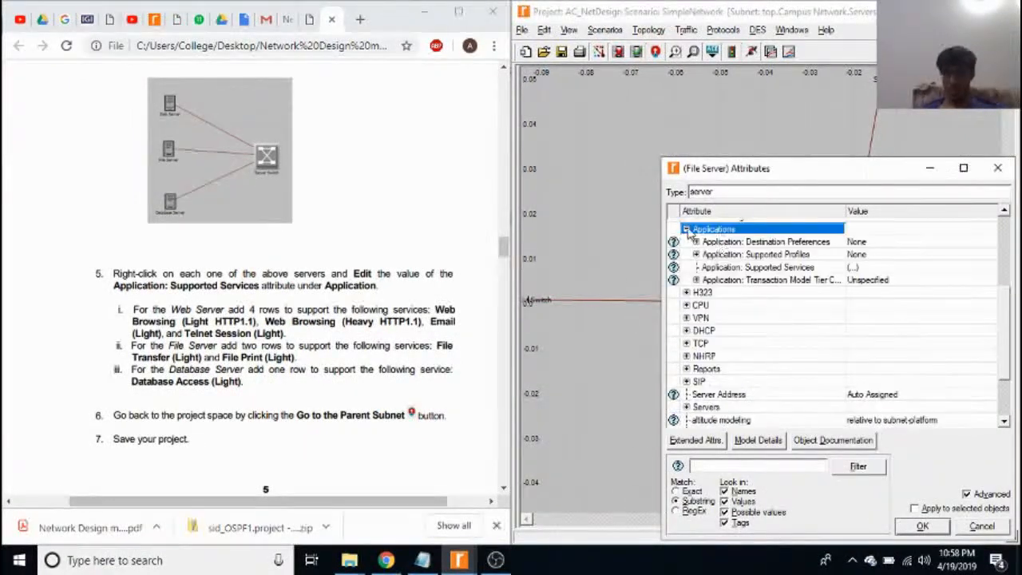
pyautogui.click(776, 267)
pyautogui.click(856, 268)
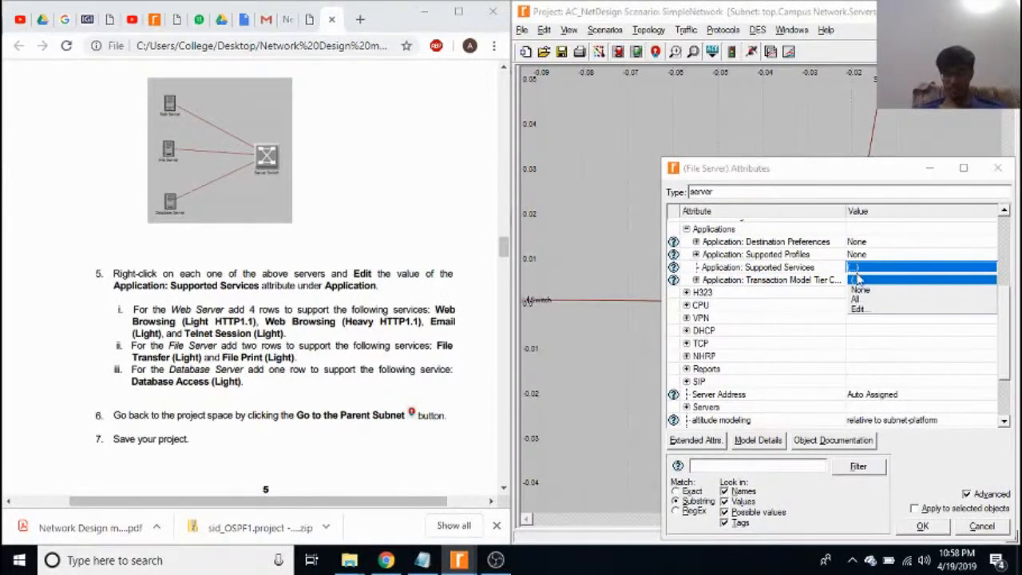
pyautogui.click(858, 309)
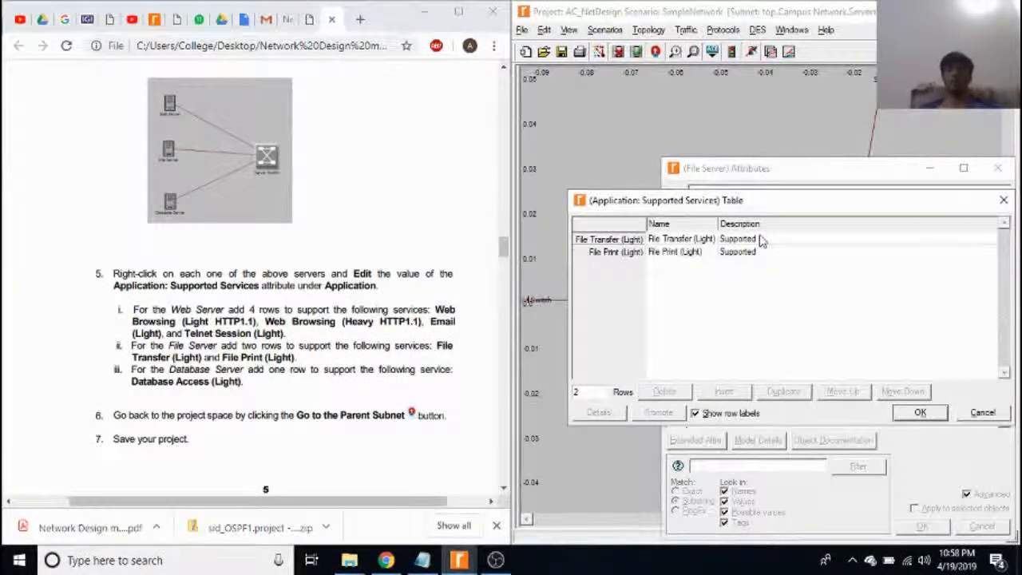
pyautogui.click(920, 412)
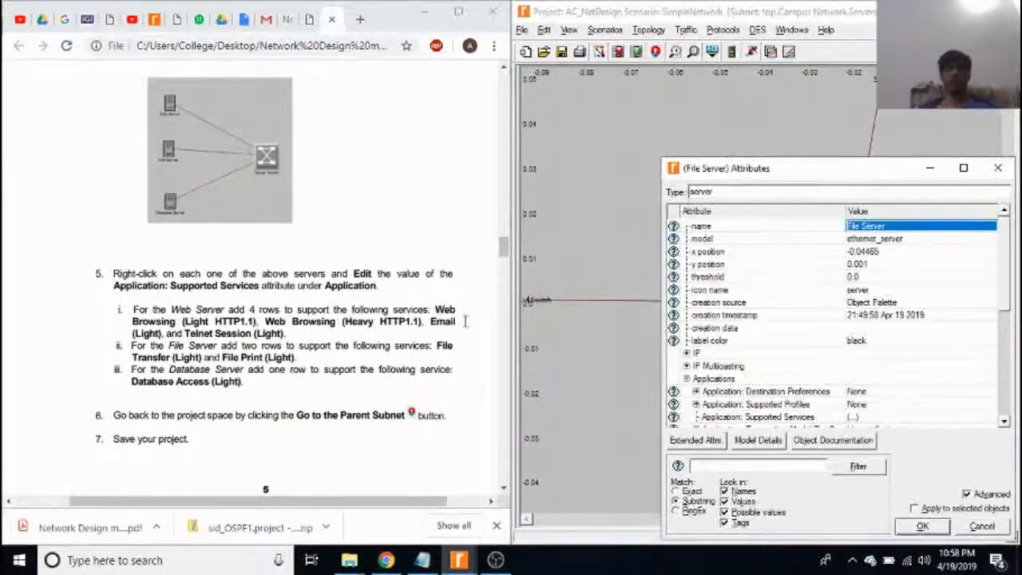
pyautogui.click(997, 168)
# Review the Database server's Application: Supported Services table in its attributes, then close the table and the attributes.
pyautogui.rightClick(742, 375)
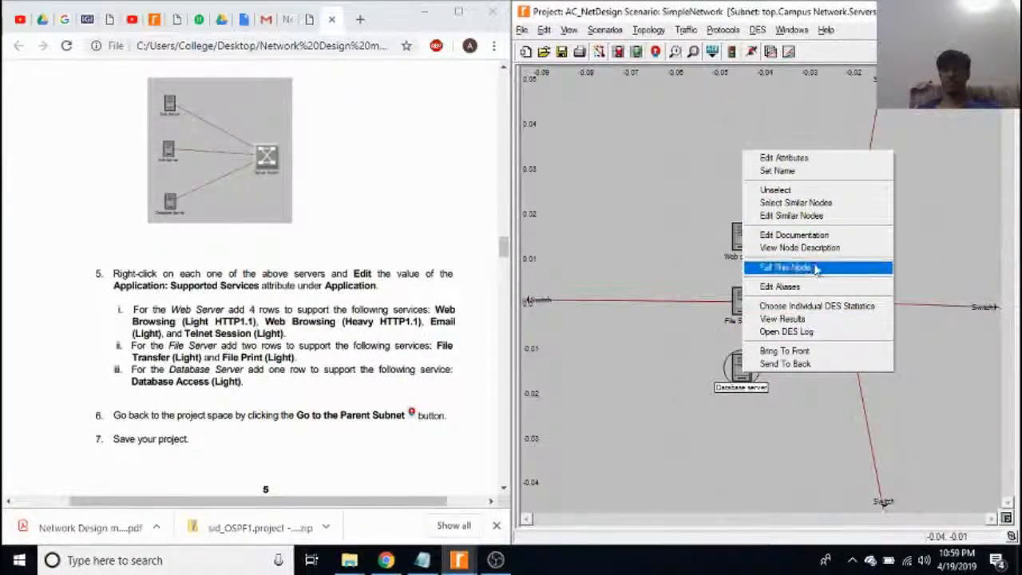
pyautogui.click(822, 162)
pyautogui.scroll(-4, 801, 279)
pyautogui.scroll(3, 703, 283)
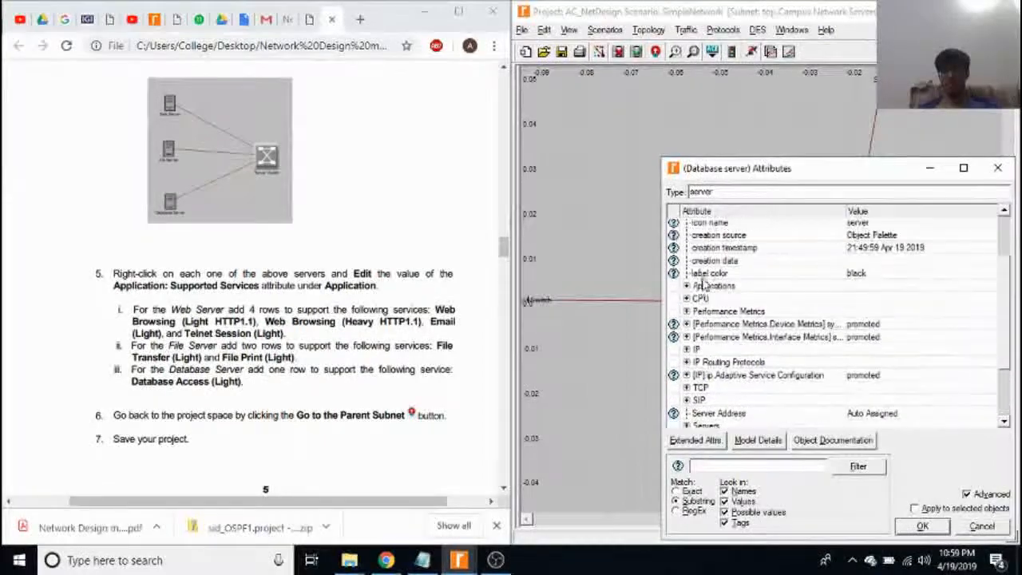
pyautogui.doubleClick(701, 285)
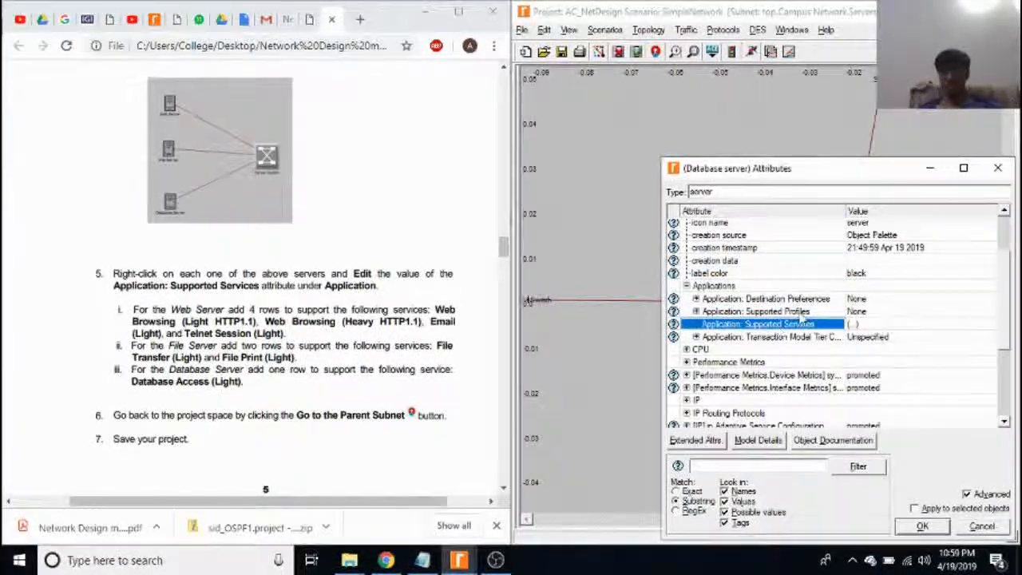
pyautogui.click(856, 324)
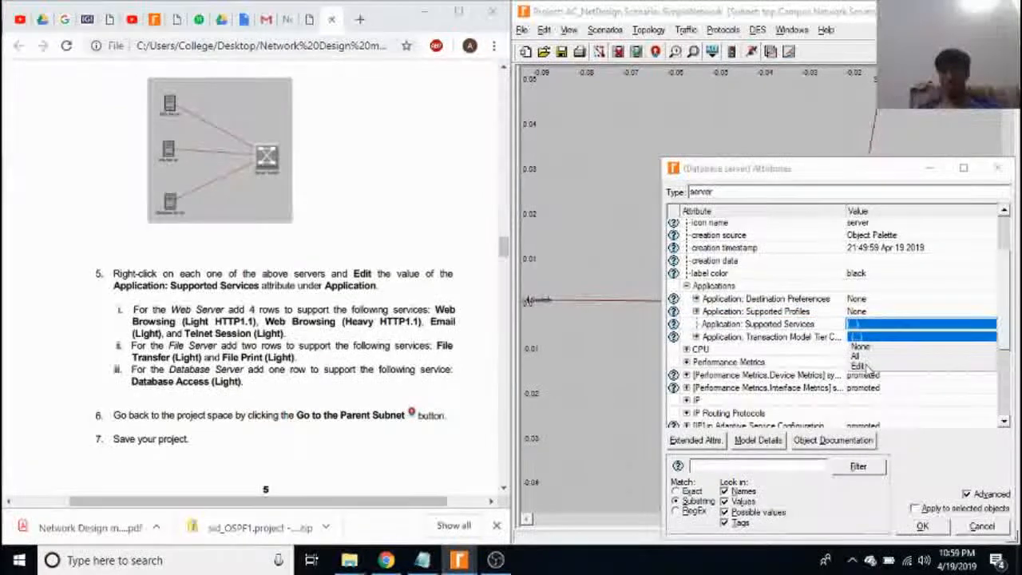
pyautogui.click(861, 366)
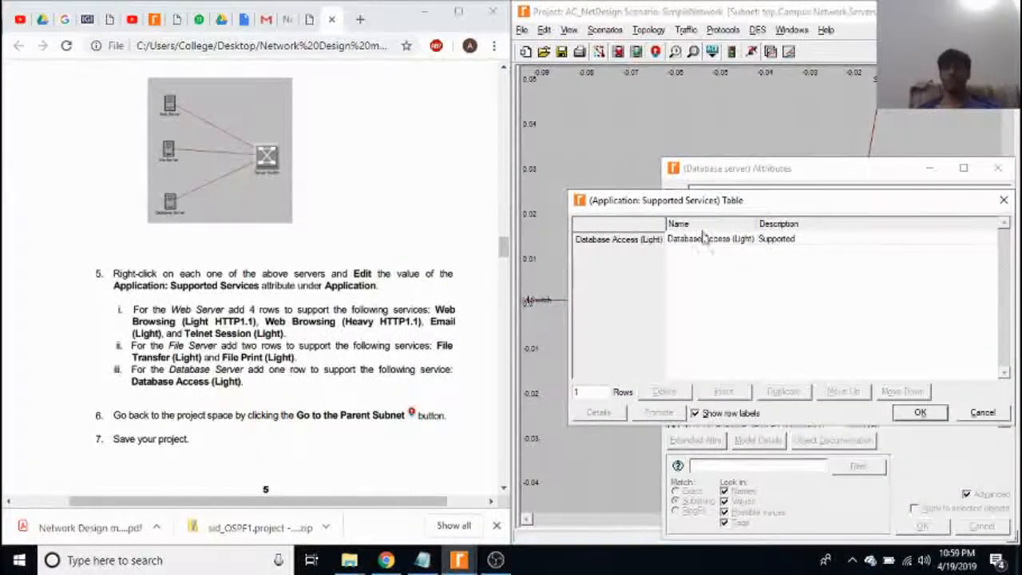
pyautogui.click(997, 168)
# Go back from the Servers subnet to the parent Campus Network and bring up the manual's Connect the Subnets section.
pyautogui.scroll(-4, 315, 269)
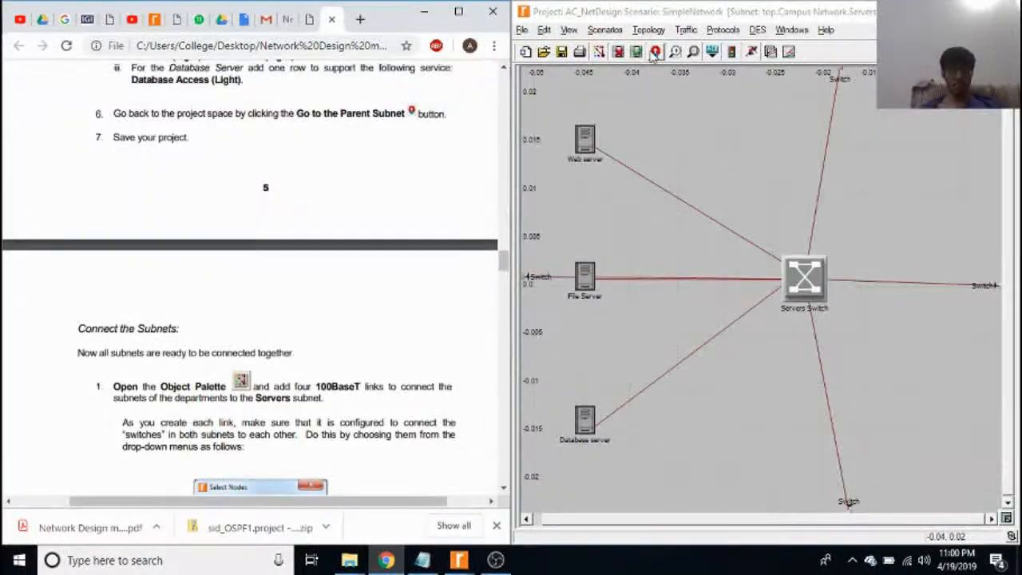
pyautogui.click(655, 51)
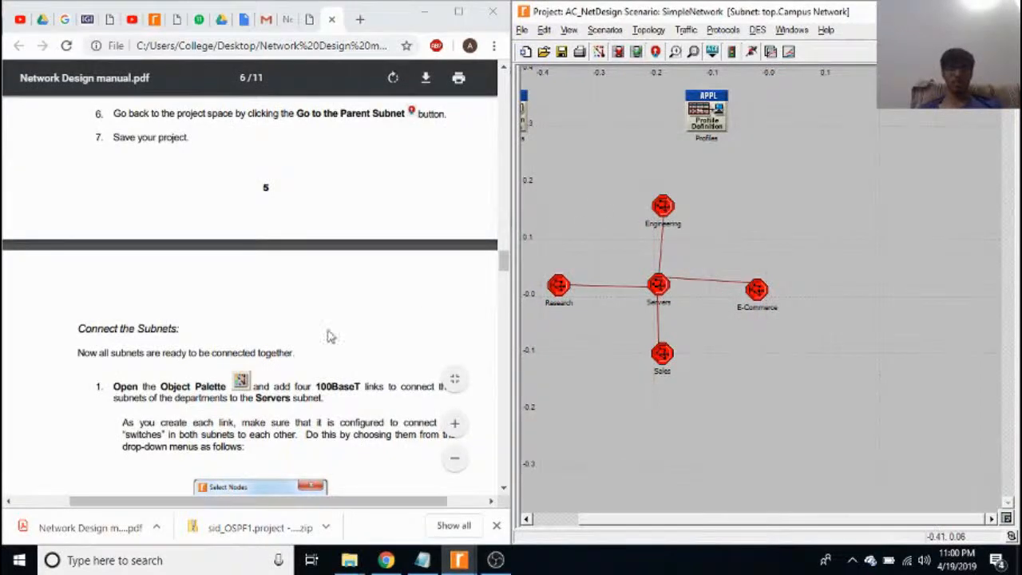
pyautogui.scroll(-1, 348, 379)
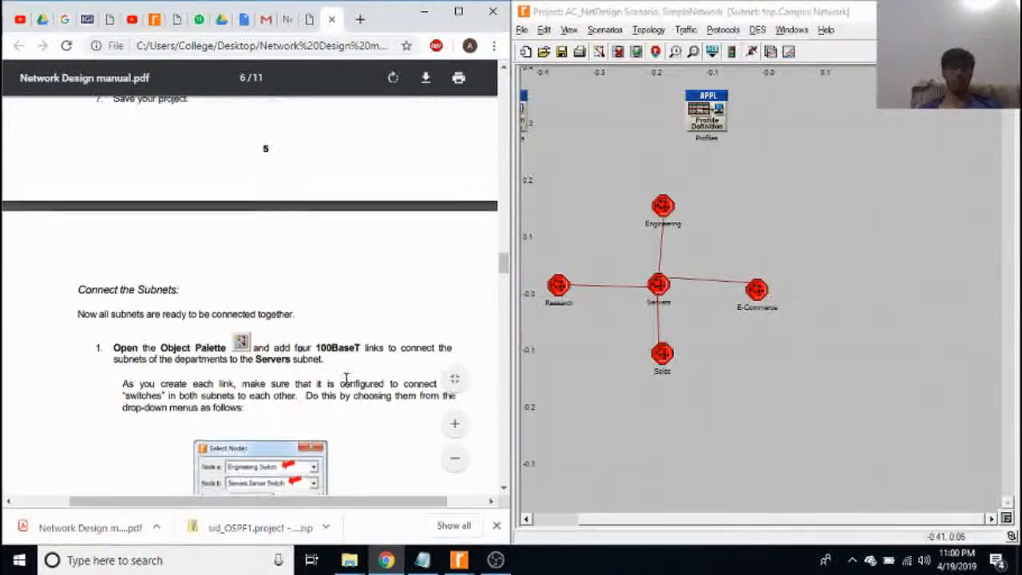
# Read the link description of the link between the Engineering and Servers subnets through to its restrictions, and close it.
pyautogui.click(660, 264)
pyautogui.rightClick(661, 263)
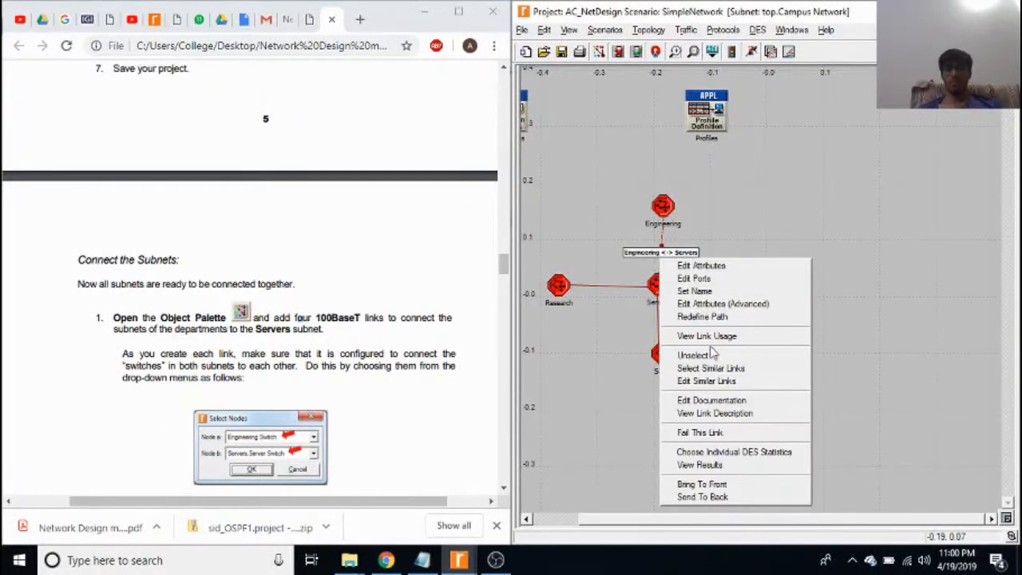
pyautogui.click(728, 413)
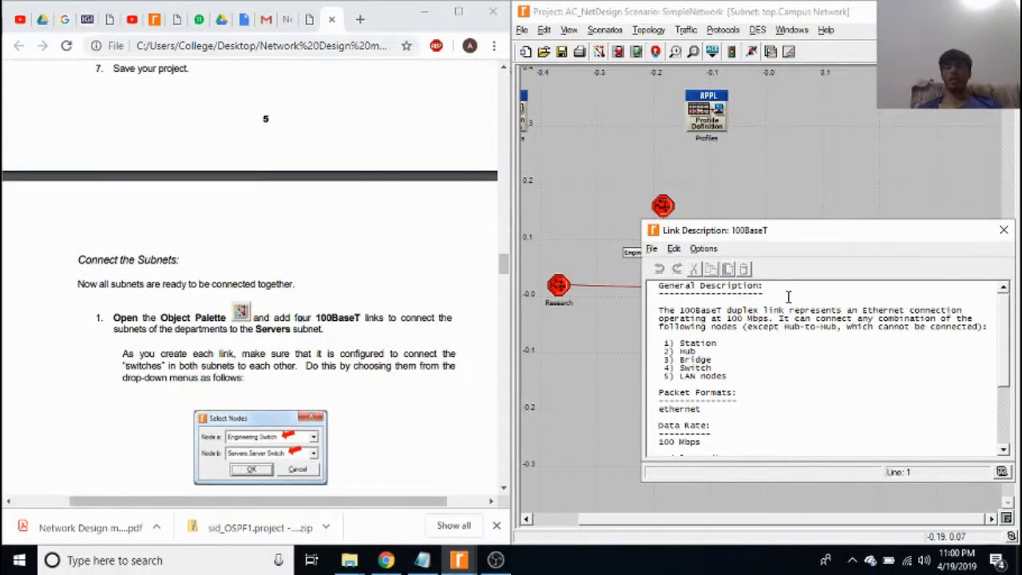
pyautogui.scroll(-1, 842, 335)
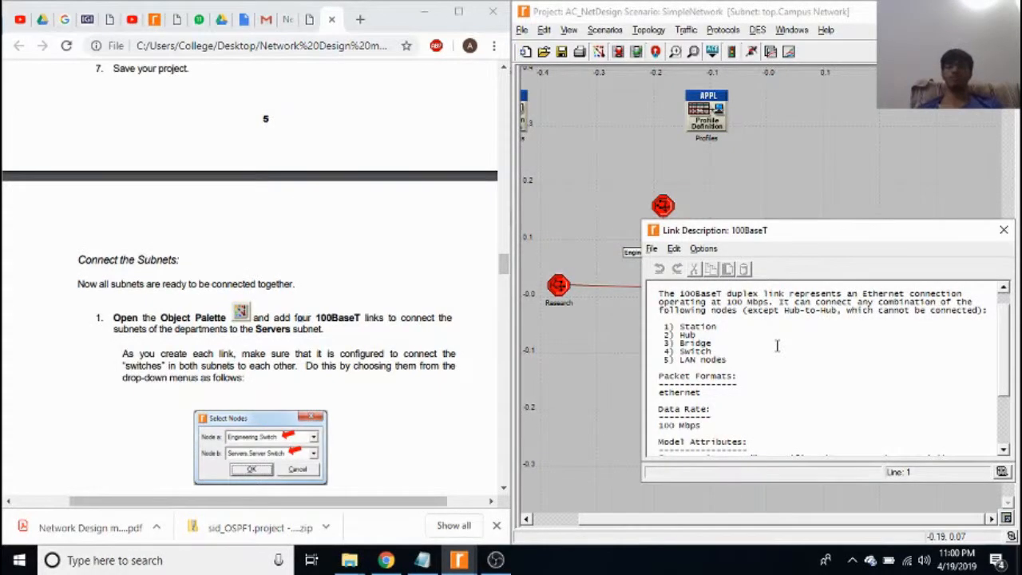
pyautogui.scroll(-3, 965, 332)
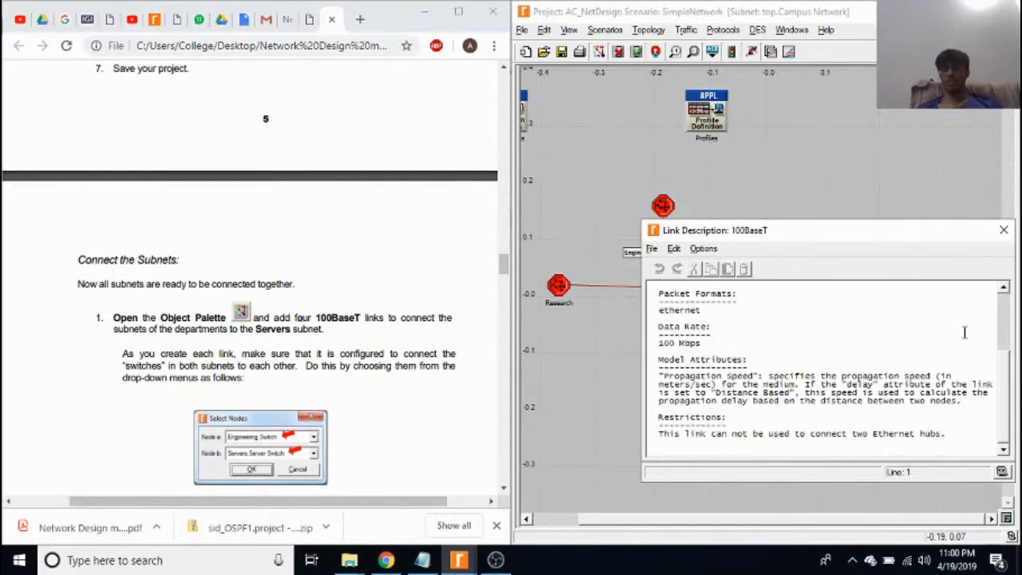
pyautogui.click(1004, 229)
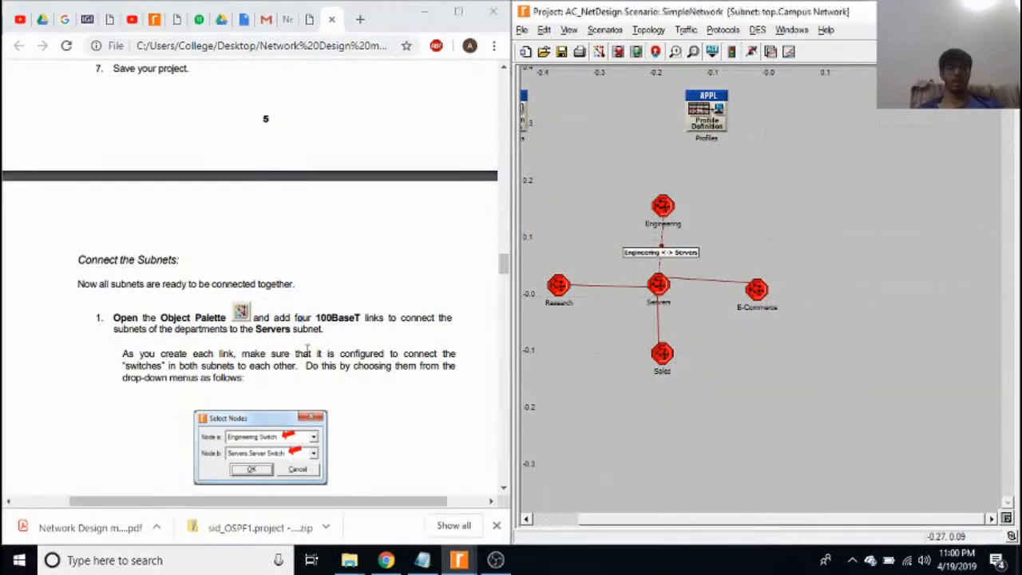
# Read the manual's Connect the Subnets section, compare its network diagram with the project, and continue to Duplicate the Scenario.
pyautogui.moveTo(307, 353); pyautogui.dragTo(246, 365)
pyautogui.scroll(-3, 246, 365)
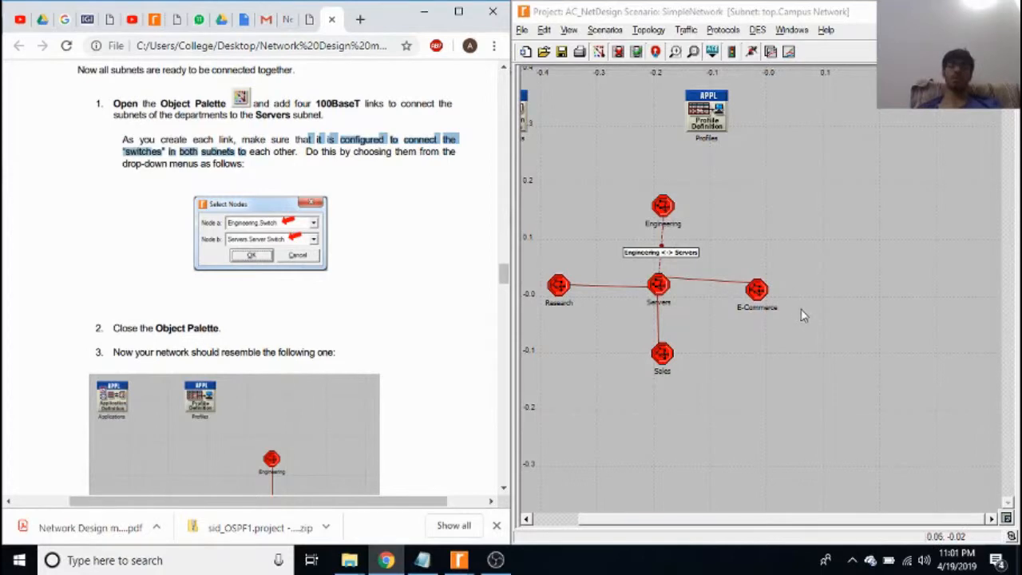
pyautogui.click(328, 292)
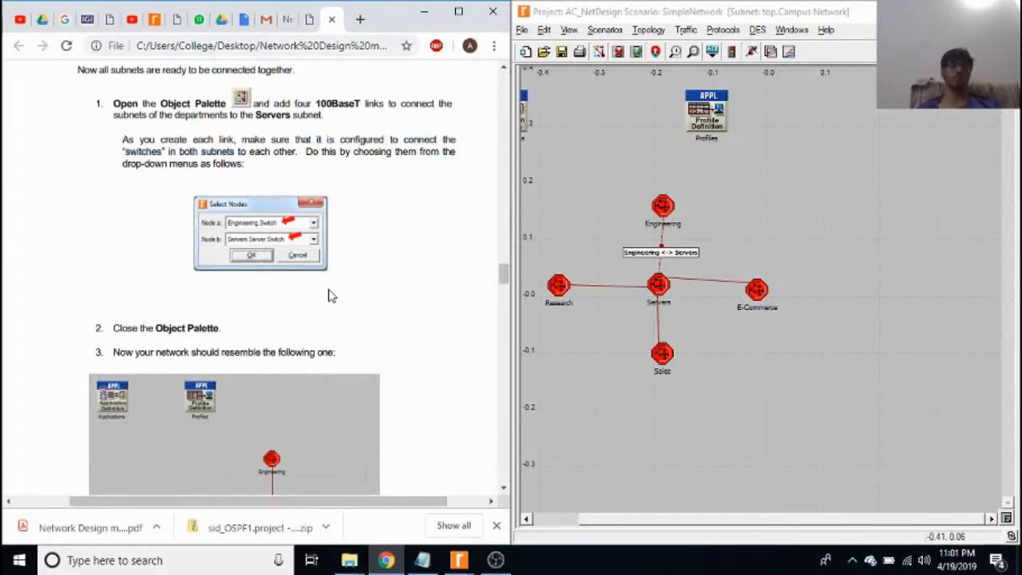
pyautogui.scroll(-8, 329, 296)
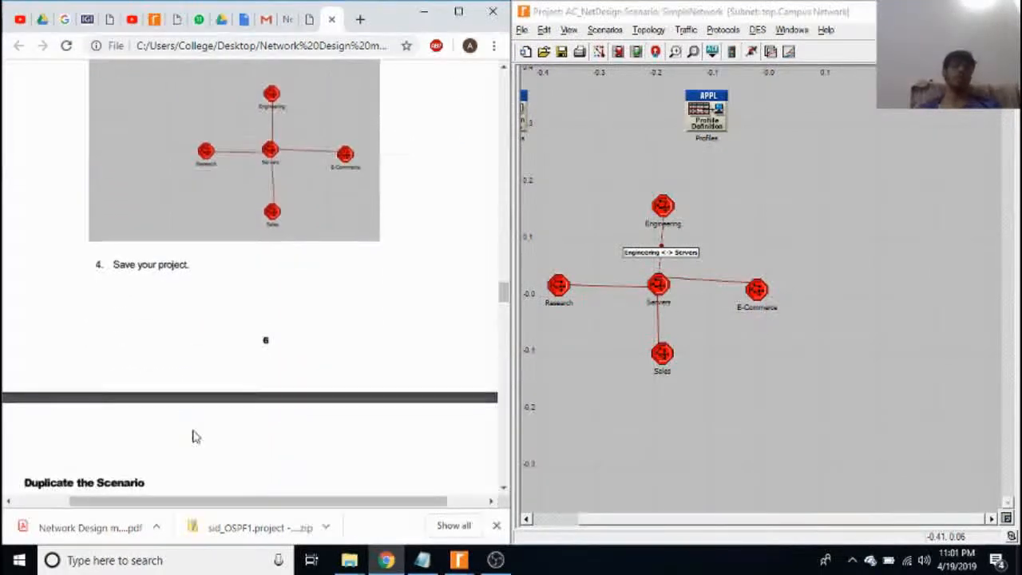
pyautogui.scroll(-3, 196, 437)
pyautogui.scroll(-3, 218, 301)
pyautogui.scroll(1, 218, 301)
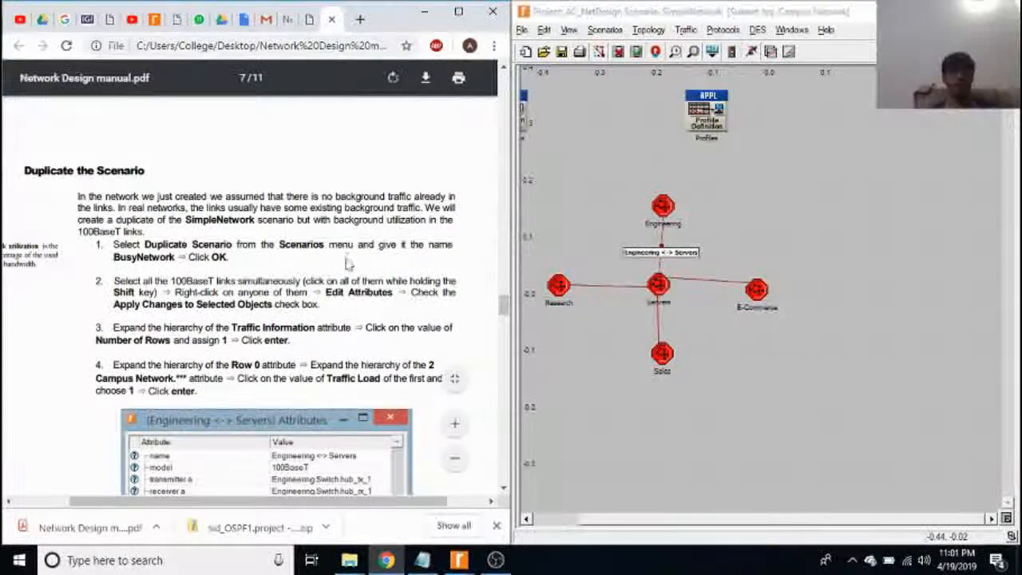
# Switch the project from the SimpleNetwork scenario to the BusyNetwork scenario.
pyautogui.click(609, 30)
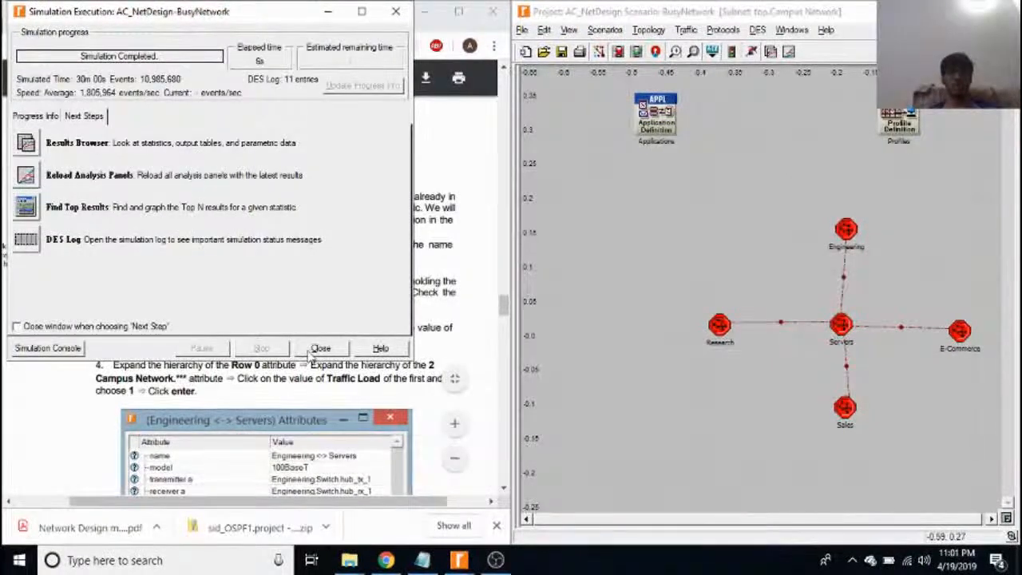
# Close the completed BusyNetwork simulation window and return to the manual's Duplicate the Scenario instructions.
pyautogui.click(320, 348)
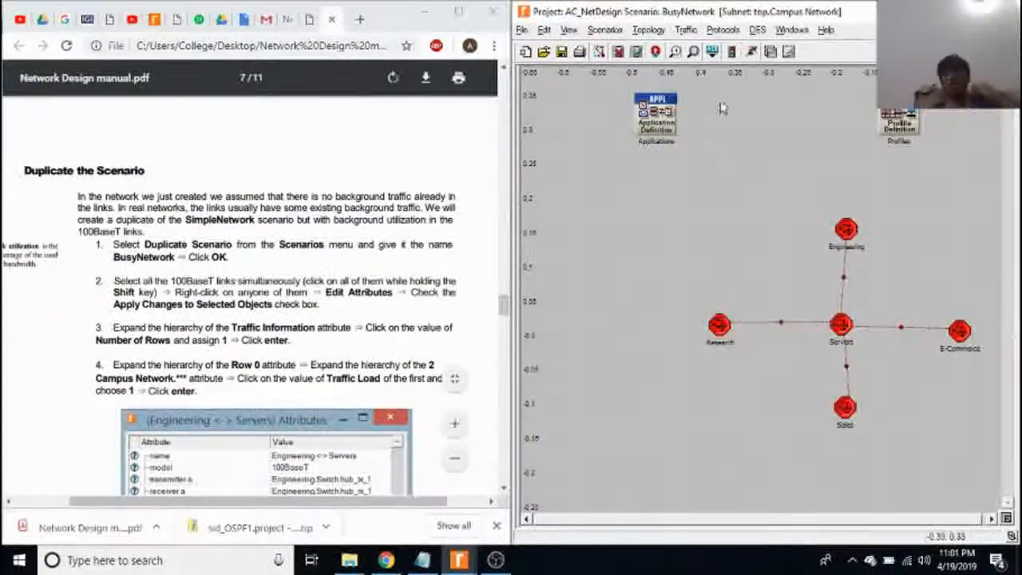
pyautogui.click(380, 269)
pyautogui.scroll(-2, 380, 268)
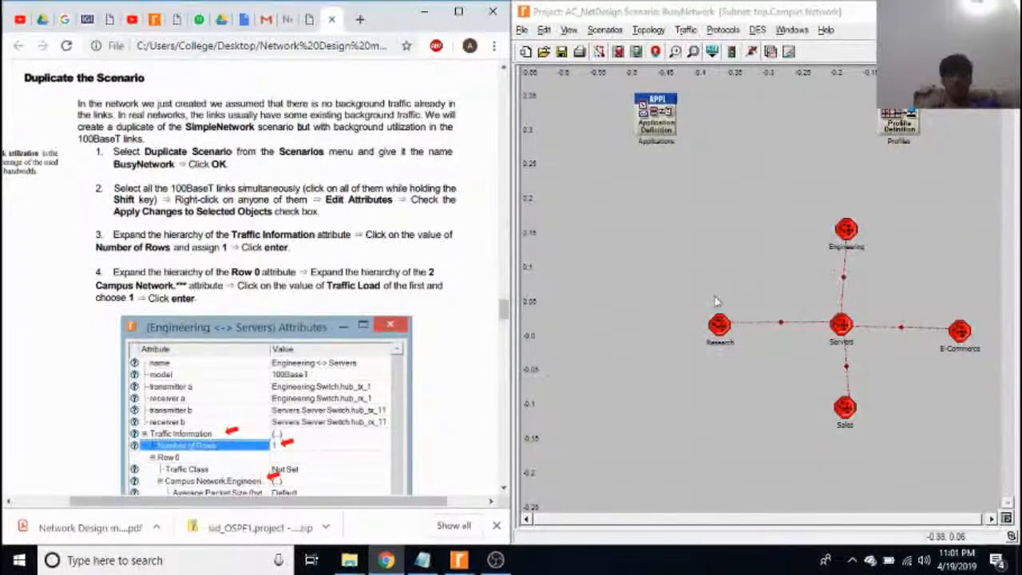
# Open the attributes of the E-Commerce to Servers link and expand Traffic Information, Row 0 and both traffic directions.
pyautogui.click(796, 325)
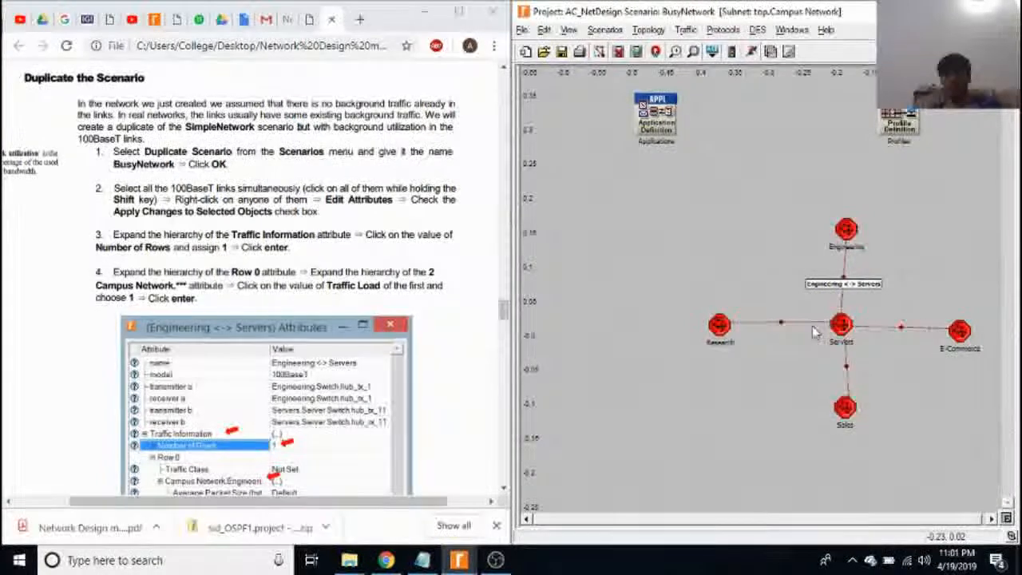
pyautogui.rightClick(906, 330)
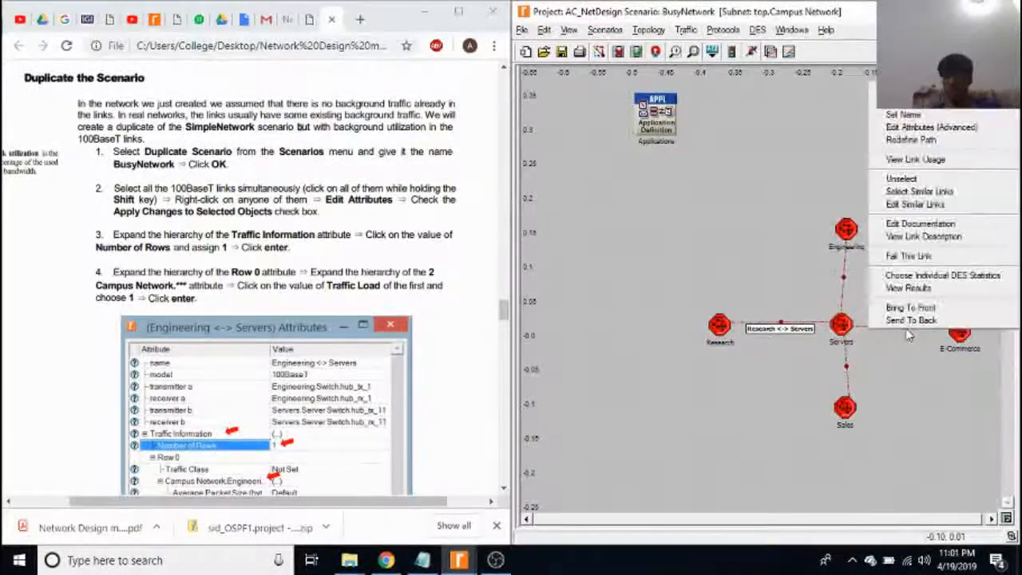
pyautogui.click(948, 104)
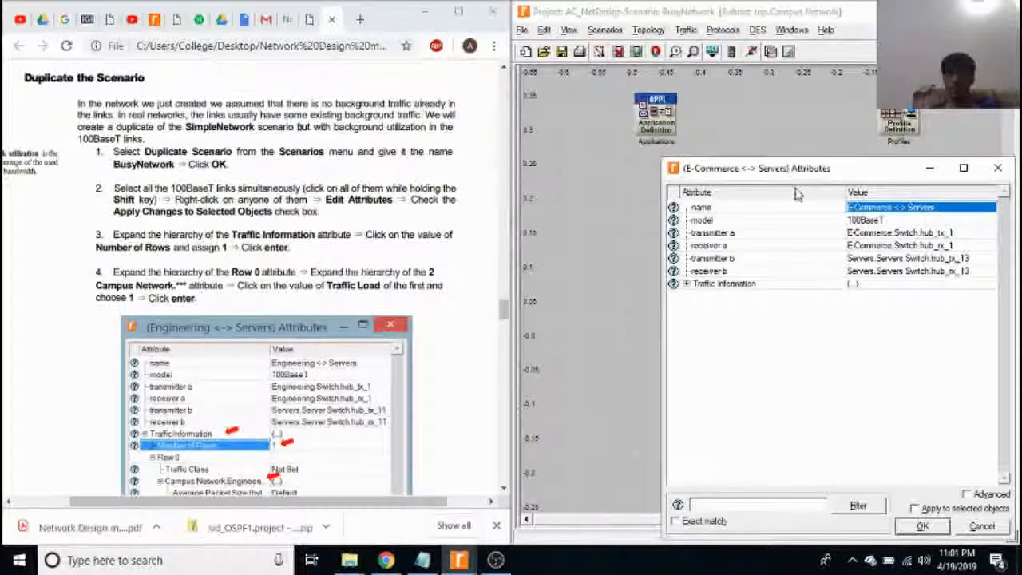
pyautogui.click(686, 284)
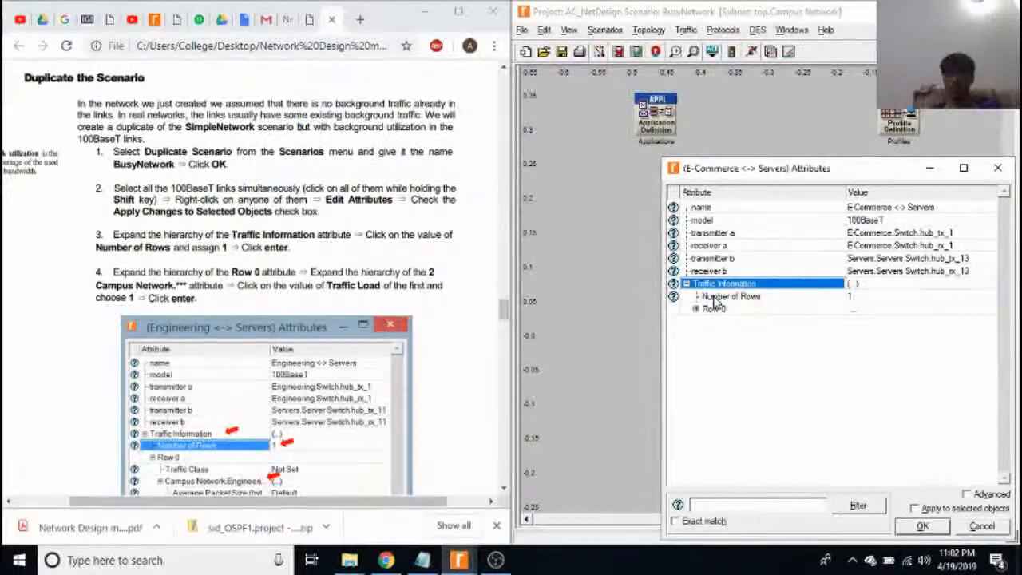
pyautogui.doubleClick(716, 310)
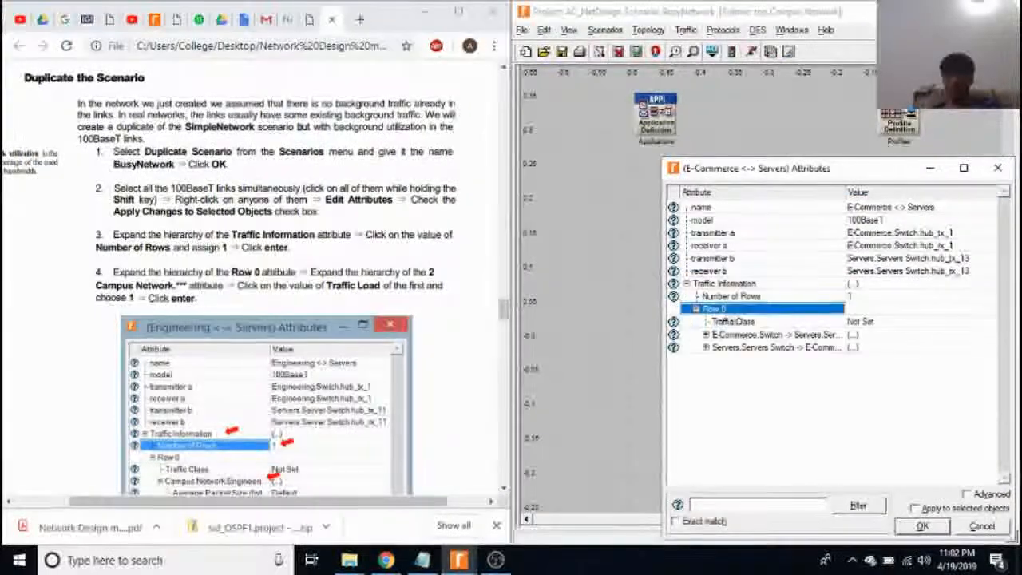
pyautogui.doubleClick(799, 335)
pyautogui.doubleClick(796, 373)
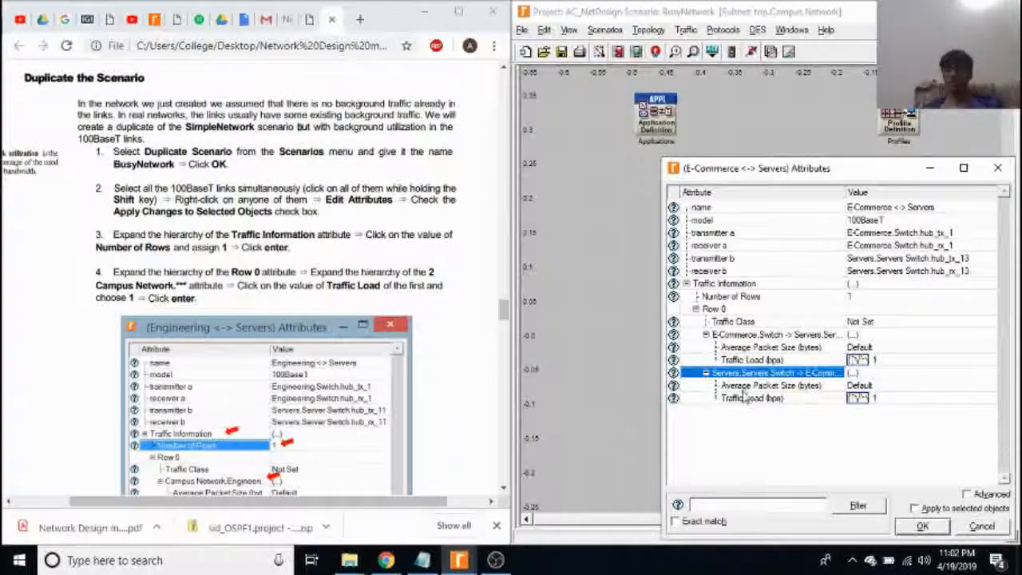
# Inspect the traffic load profile for the Servers to E-Commerce direction against the manual's 99% utilization profile, and close the profile and link attributes.
pyautogui.click(860, 398)
pyautogui.click(873, 405)
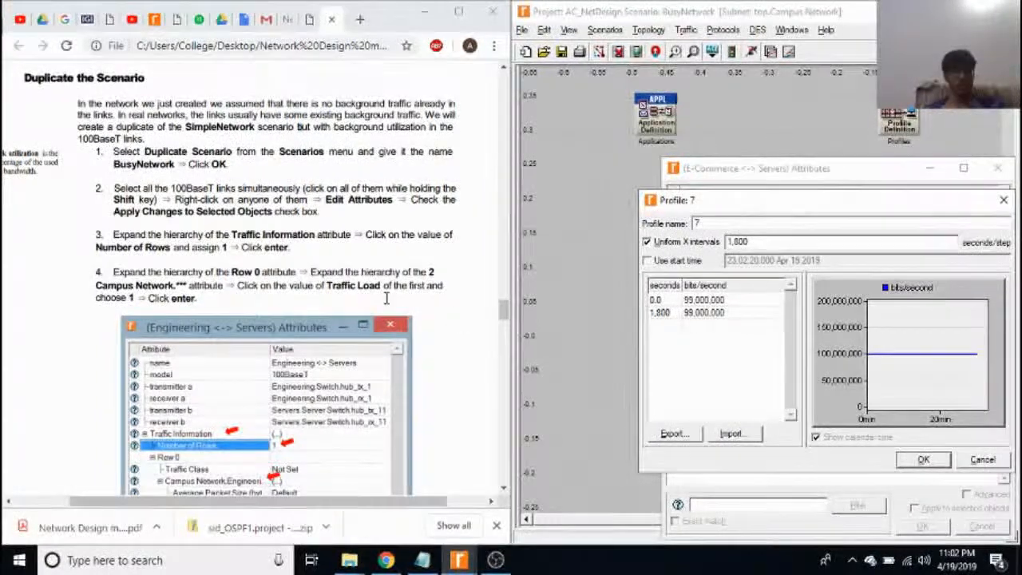
pyautogui.click(338, 324)
pyautogui.scroll(-1, 338, 324)
pyautogui.scroll(-8, 338, 323)
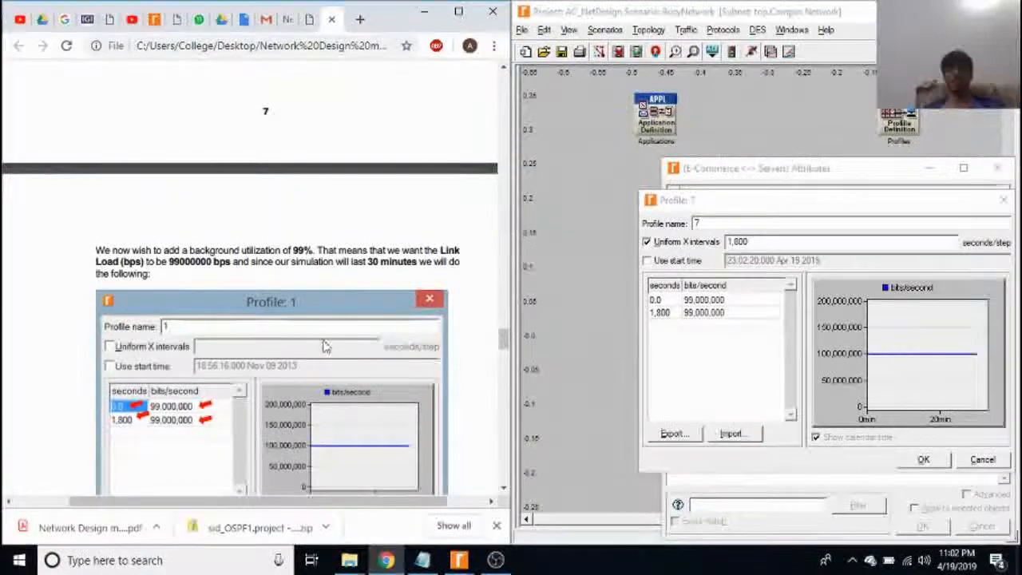
pyautogui.scroll(-2, 469, 391)
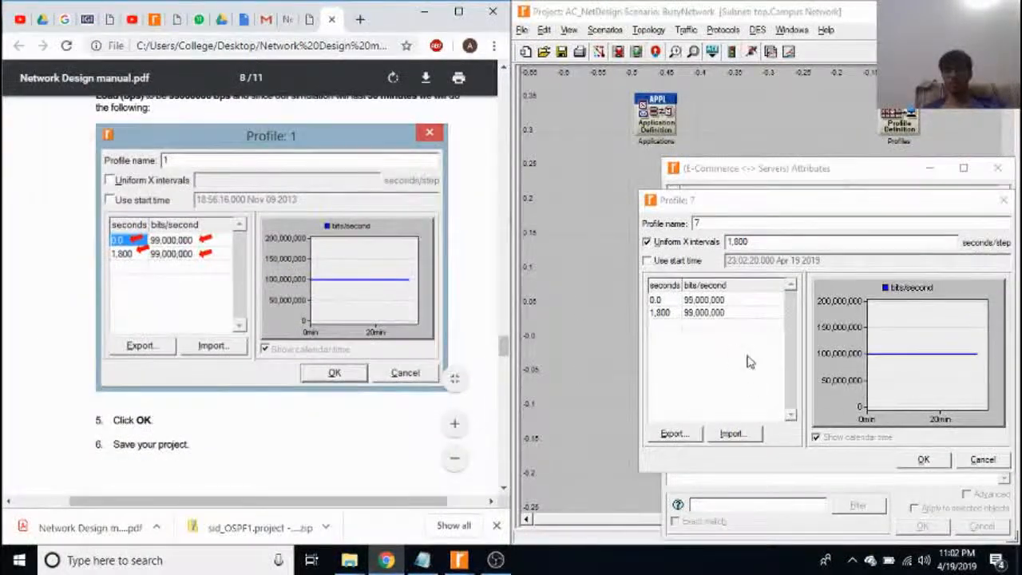
pyautogui.click(913, 464)
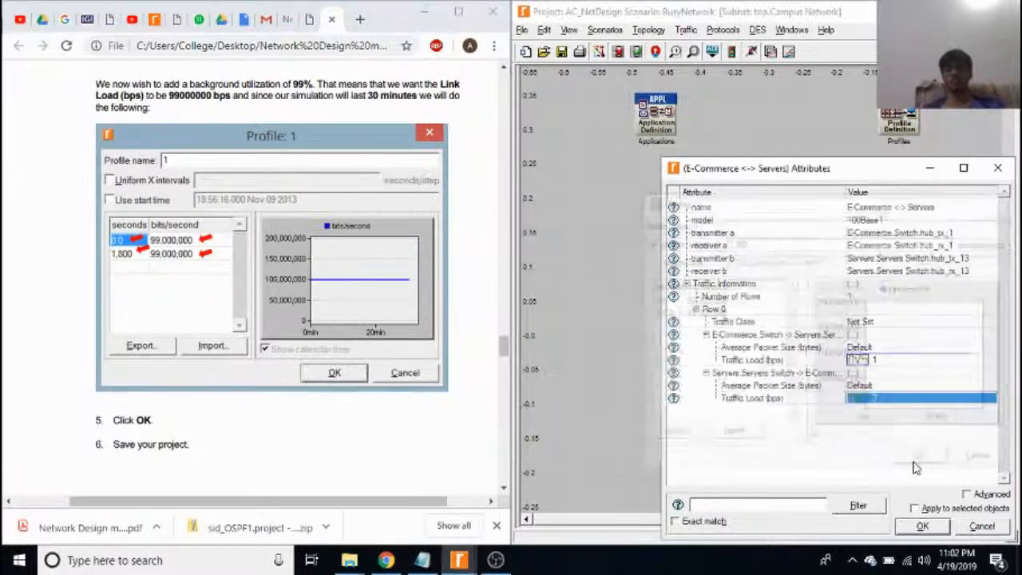
pyautogui.click(997, 171)
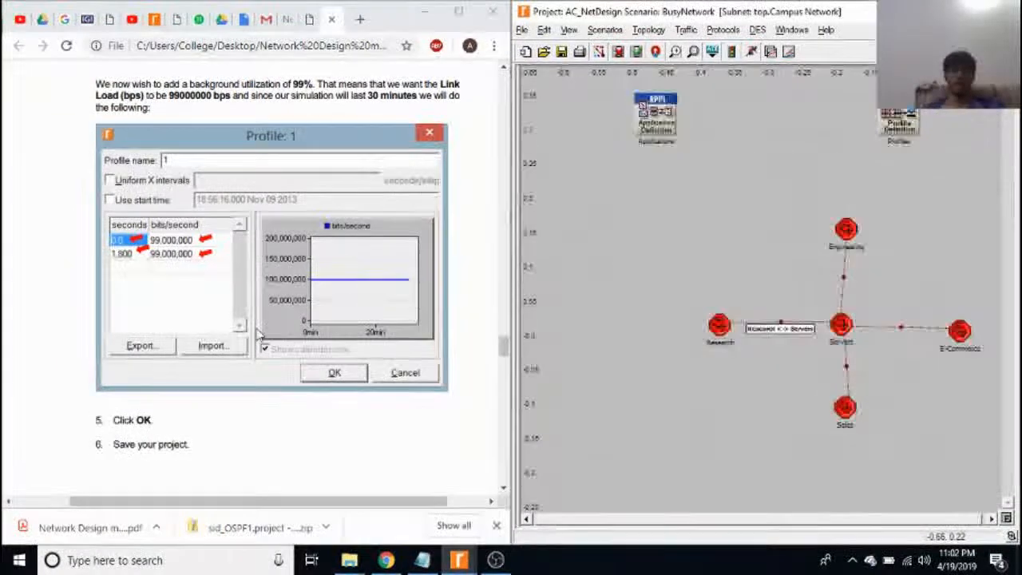
pyautogui.hscroll(-2, 539, 327)
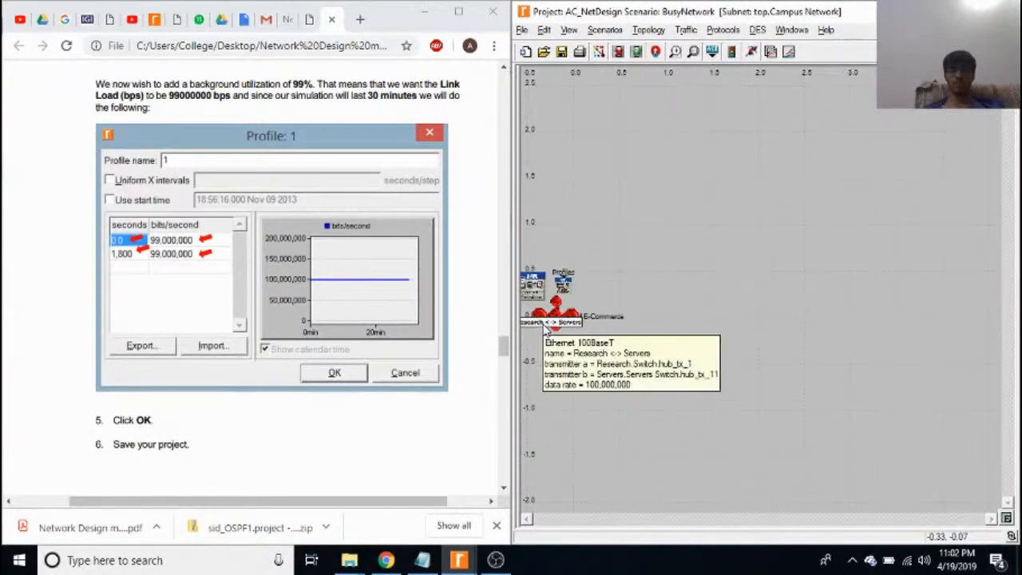
pyautogui.scroll(3, 551, 320)
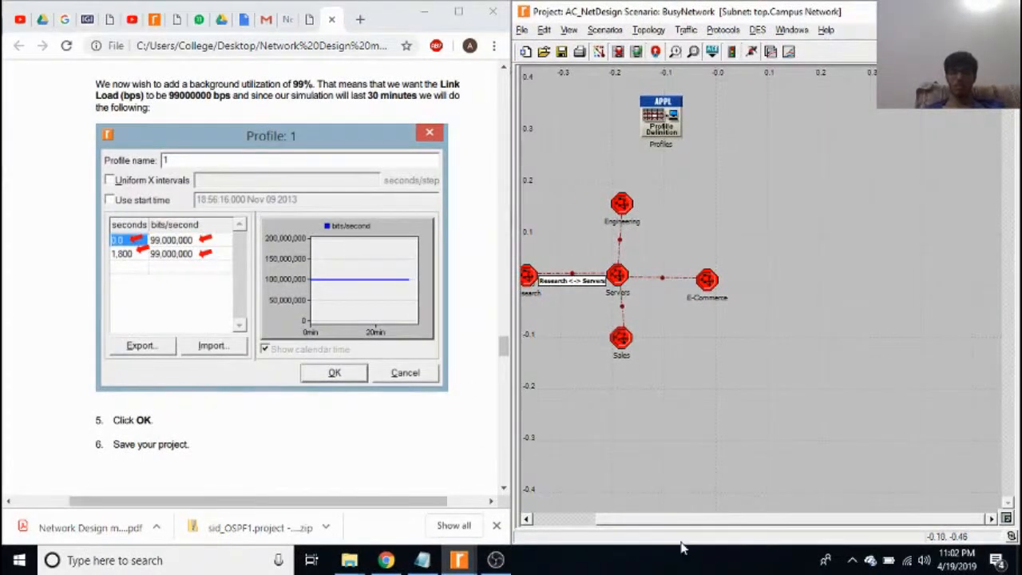
pyautogui.moveTo(623, 523); pyautogui.dragTo(552, 521)
pyautogui.scroll(-3, 319, 479)
pyautogui.scroll(3, 319, 479)
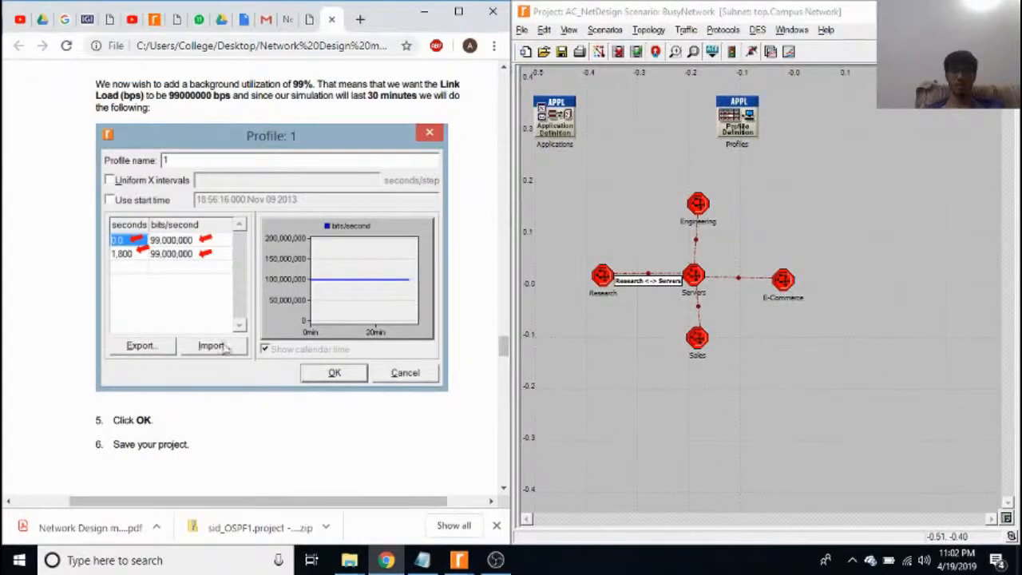
# Go to the manual's Choose the Statistics section, review the project's HTTP global statistics among the individual DES statistics, and close them.
pyautogui.scroll(-5, 144, 413)
pyautogui.scroll(-4, 223, 394)
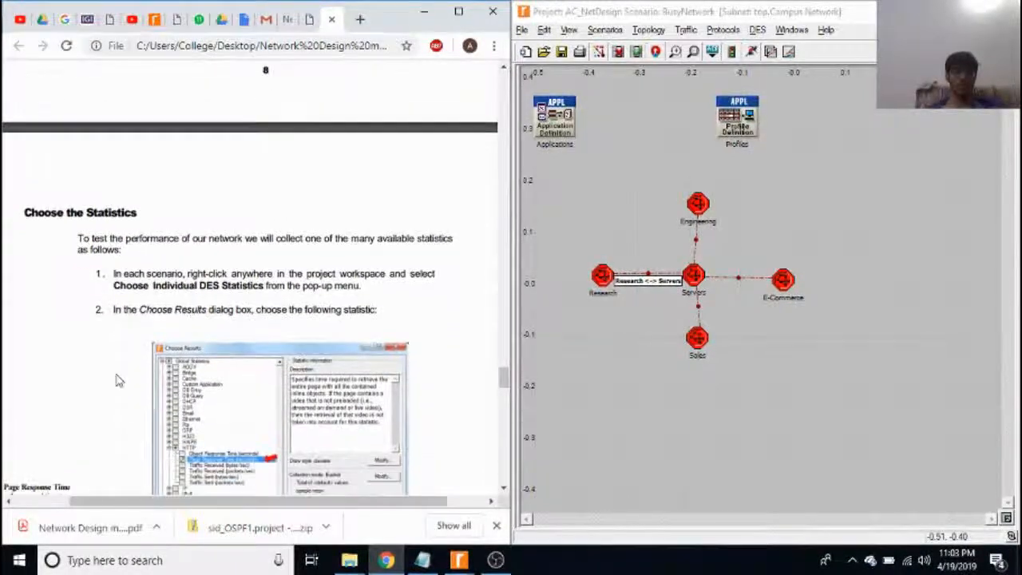
pyautogui.scroll(-1, 160, 368)
pyautogui.rightClick(886, 182)
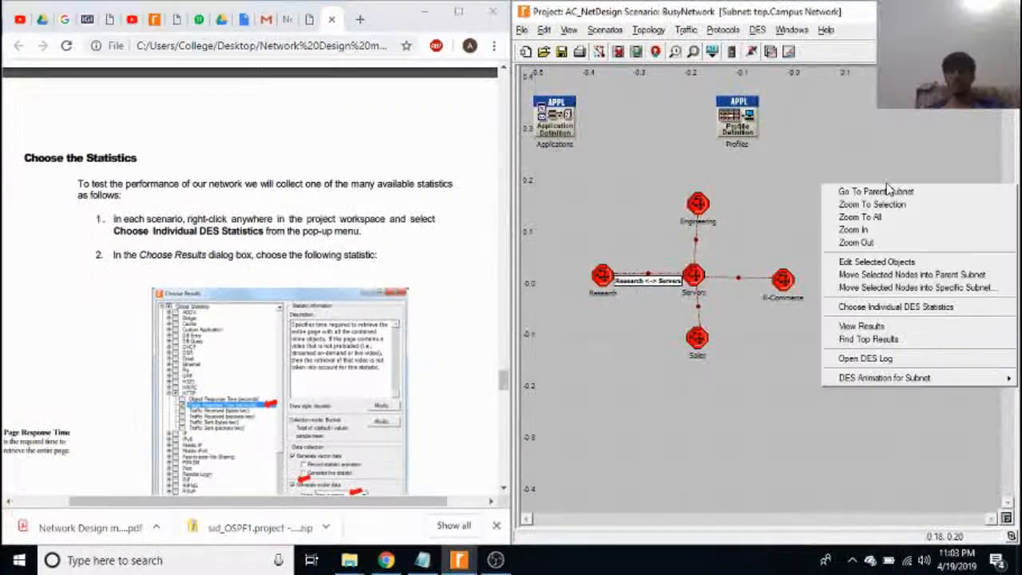
pyautogui.click(918, 309)
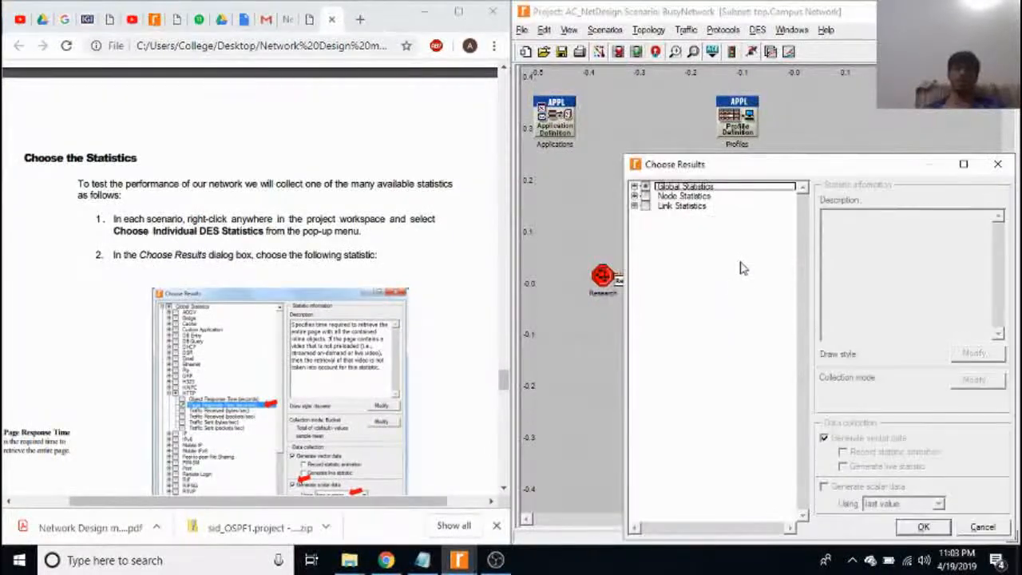
pyautogui.click(635, 186)
pyautogui.click(646, 343)
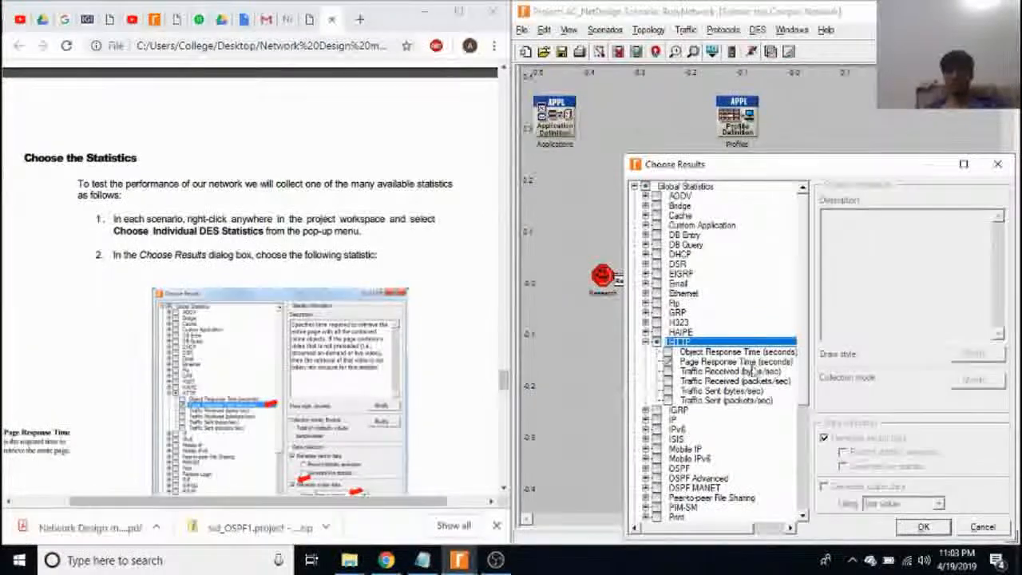
pyautogui.click(997, 164)
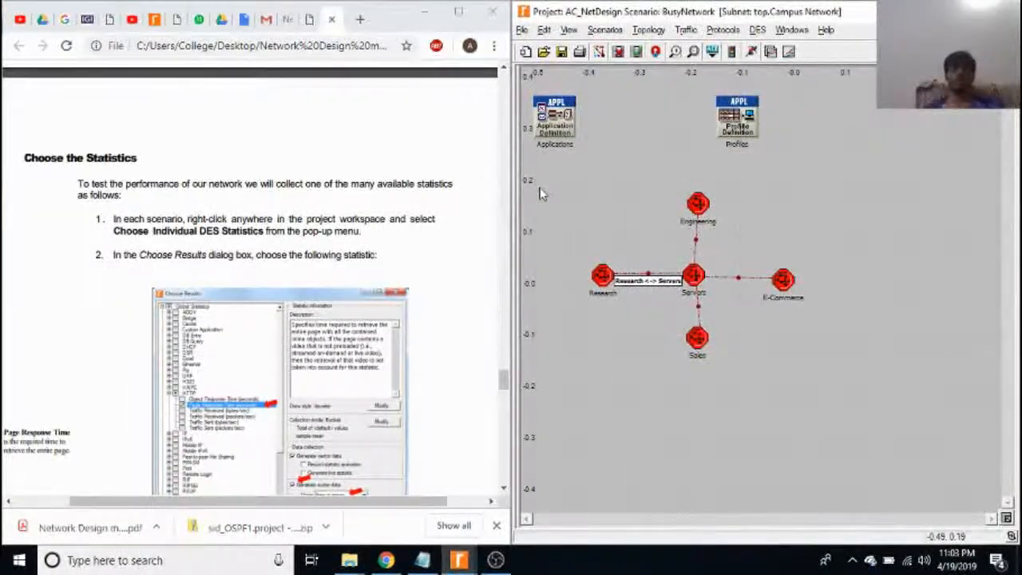
# Read the manual from the statistics choice on to the Configure and Run the Simulation section.
pyautogui.click(118, 366)
pyautogui.scroll(-1, 118, 367)
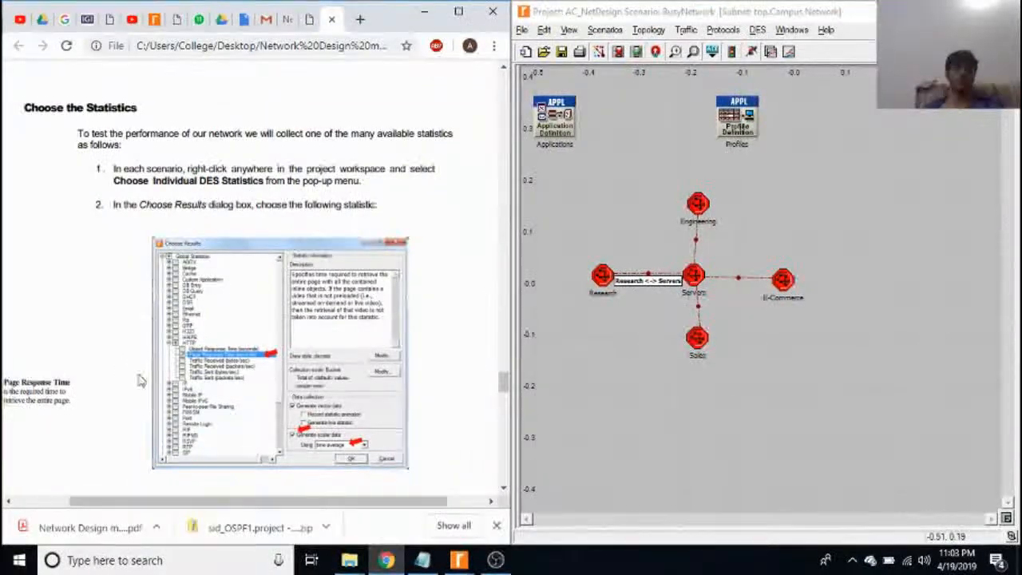
pyautogui.hscroll(-1, 139, 380)
pyautogui.hscroll(1, 159, 382)
pyautogui.scroll(-1, 160, 382)
pyautogui.scroll(-10, 173, 372)
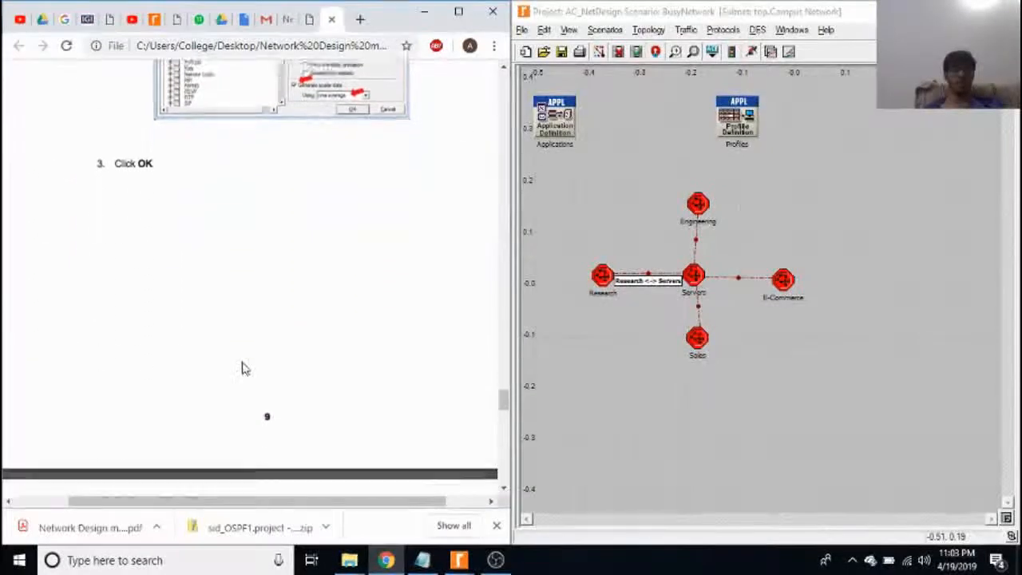
# Run the BusyNetwork simulation with a duration of 30 minutes and dismiss the closing note.
pyautogui.click(749, 51)
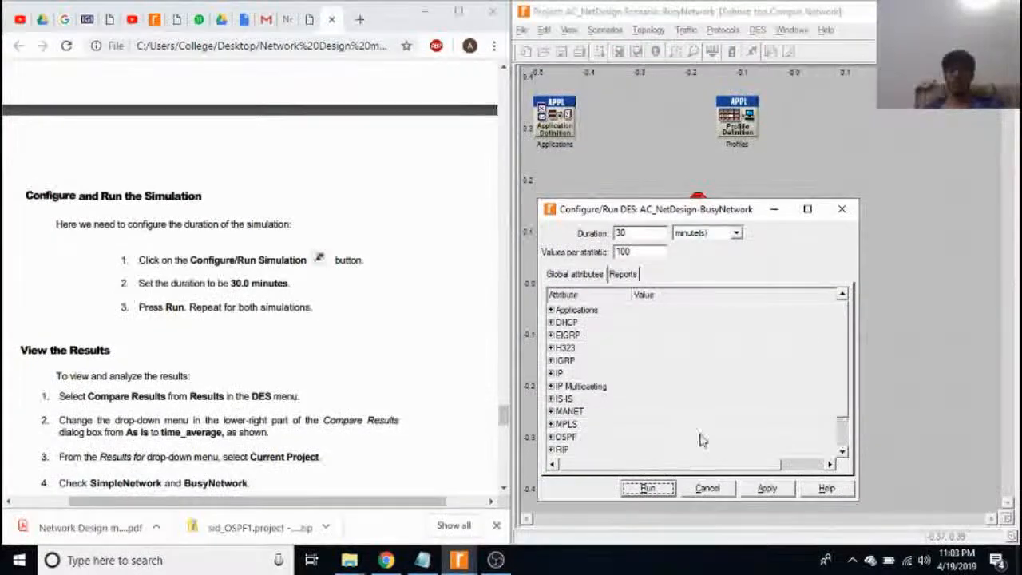
pyautogui.click(654, 489)
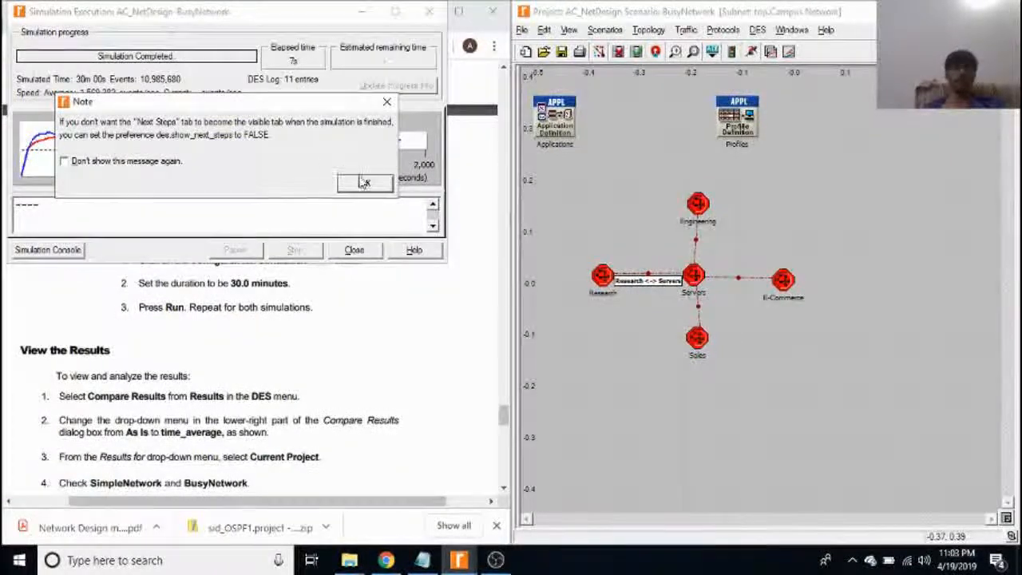
pyautogui.click(356, 183)
# Open the Results Browser for the current project, include SimpleNetwork, and select the HTTP Page Response Time results of both scenarios.
pyautogui.click(32, 50)
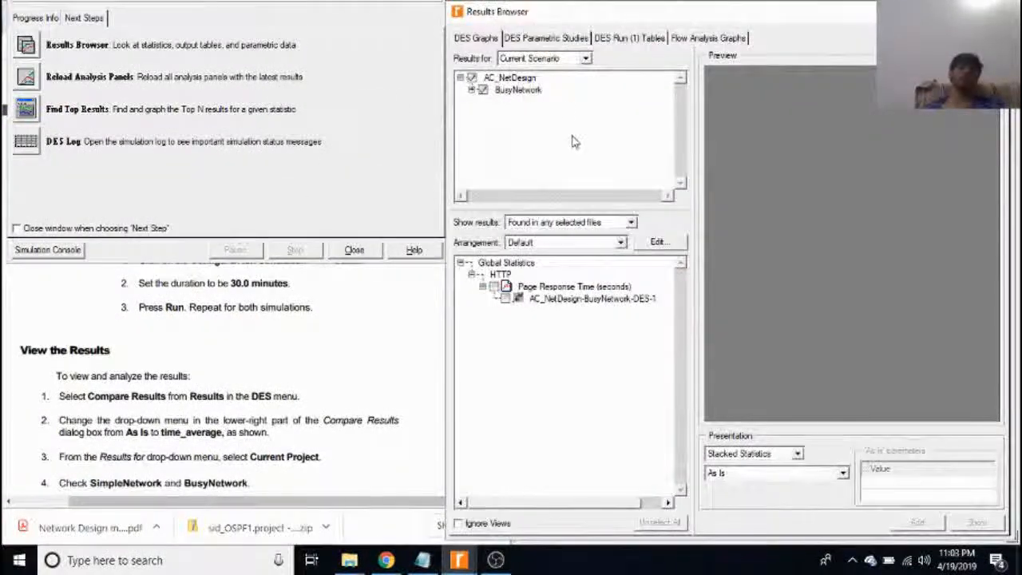
pyautogui.click(557, 86)
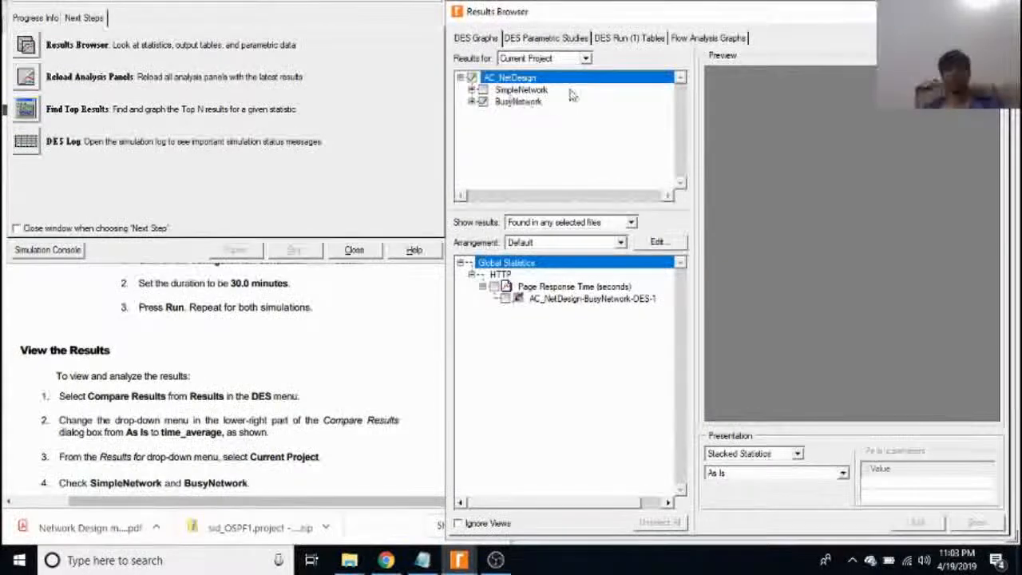
pyautogui.click(482, 91)
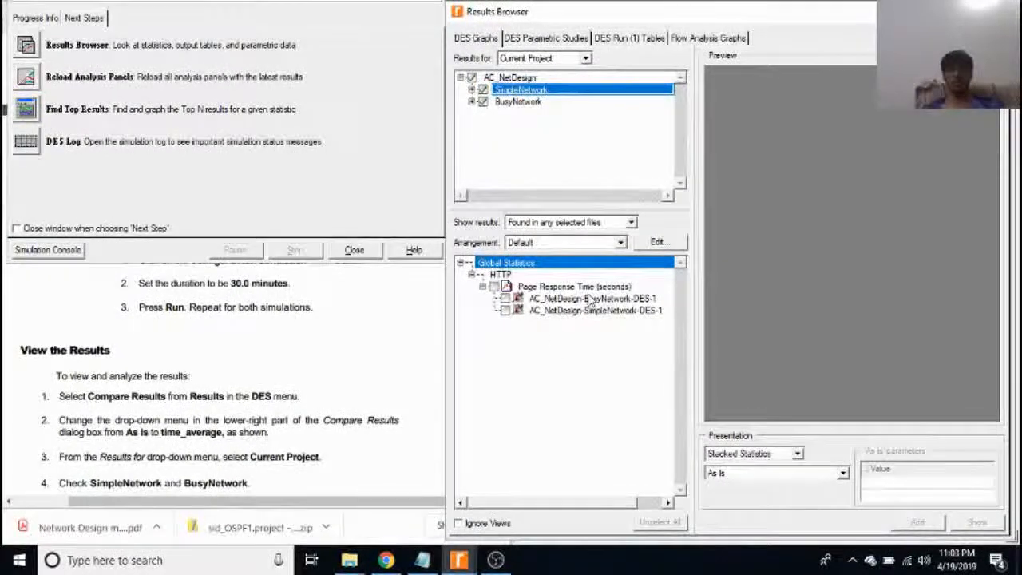
pyautogui.click(505, 299)
pyautogui.click(505, 310)
# Present the page response times as Overlaid Statistics with the time_average filter, and show the graph in its own panel.
pyautogui.click(755, 453)
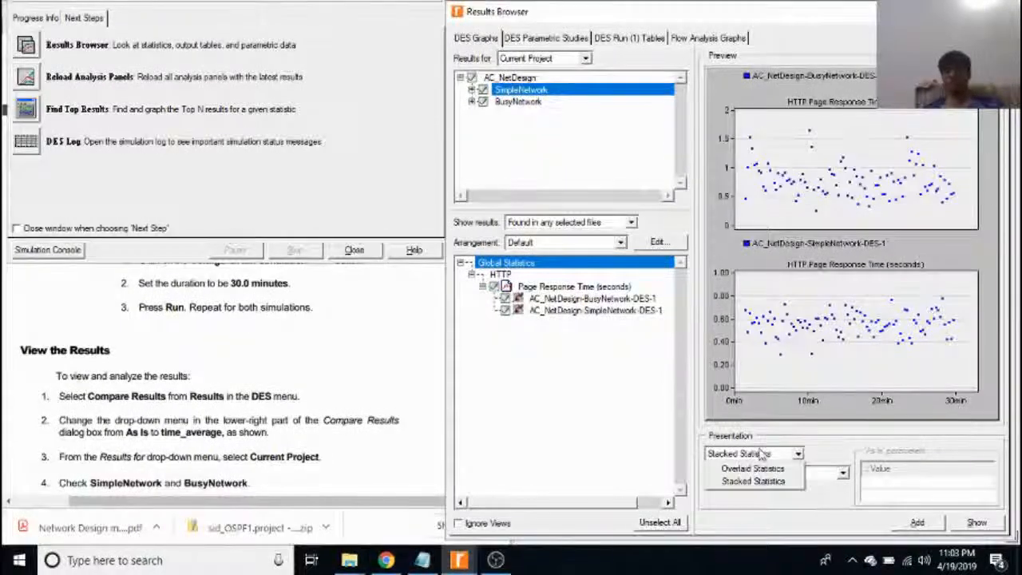
pyautogui.click(765, 470)
pyautogui.click(768, 473)
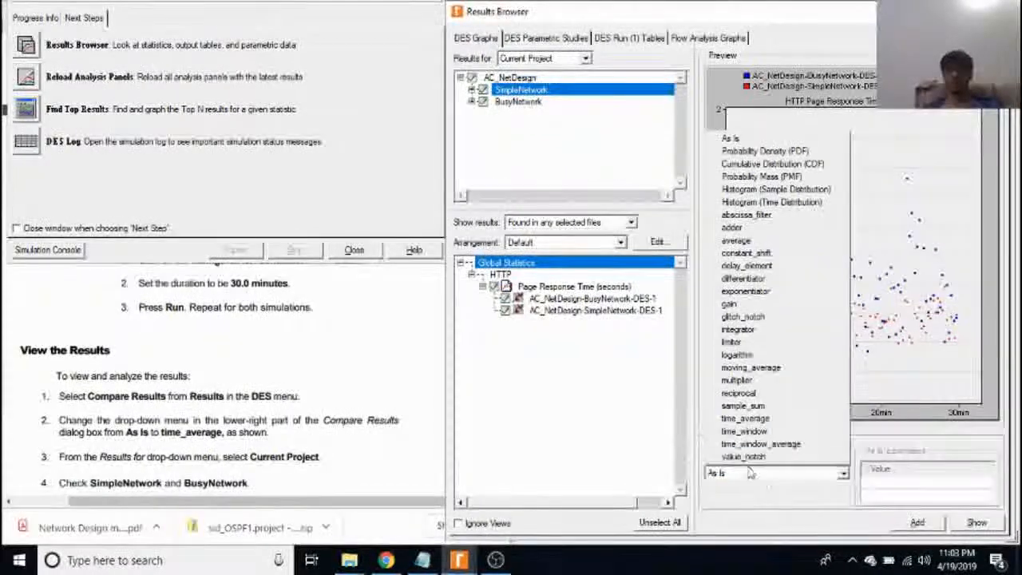
pyautogui.click(771, 419)
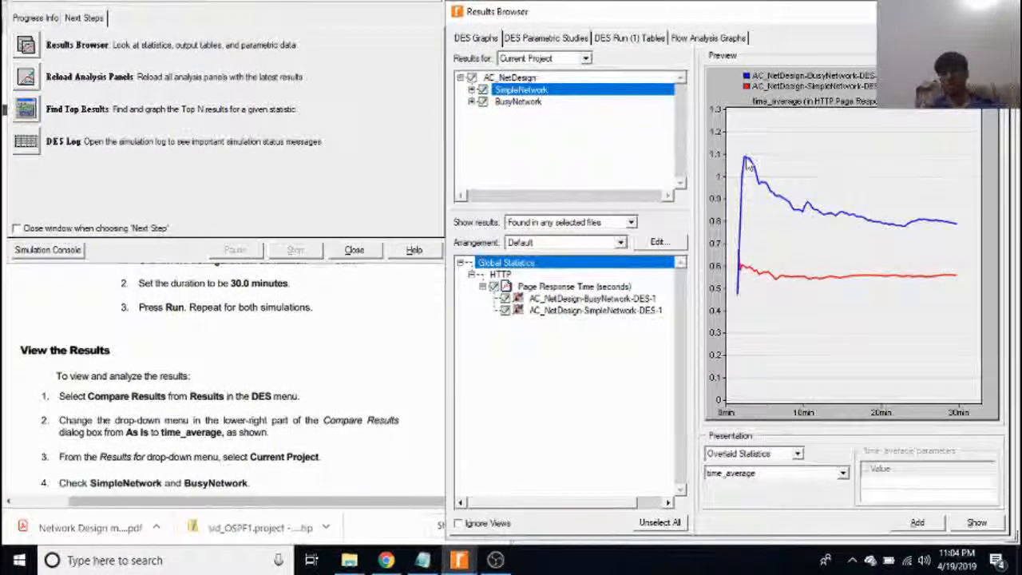
pyautogui.click(976, 523)
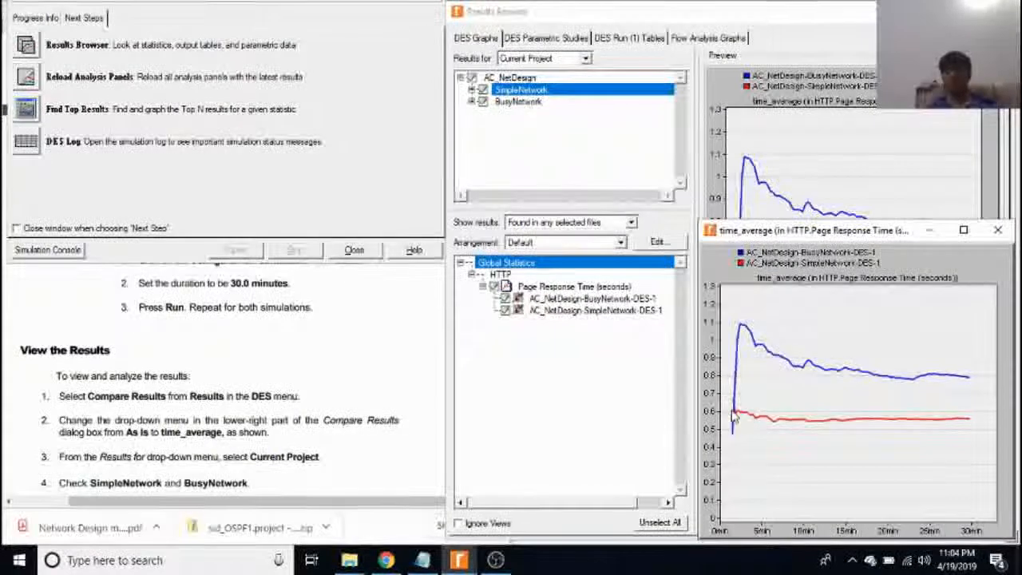
pyautogui.click(997, 230)
pyautogui.click(290, 420)
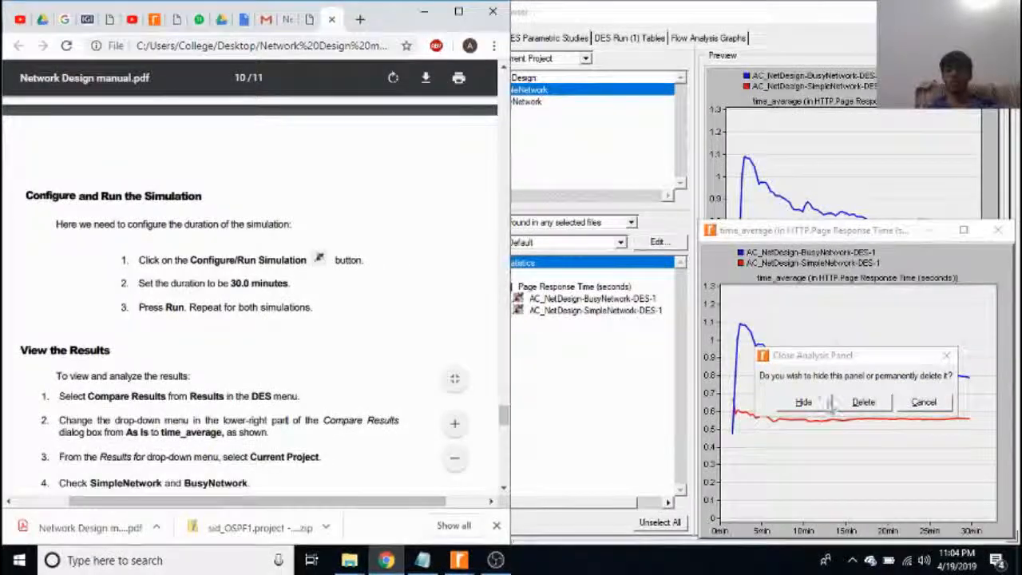
pyautogui.click(950, 356)
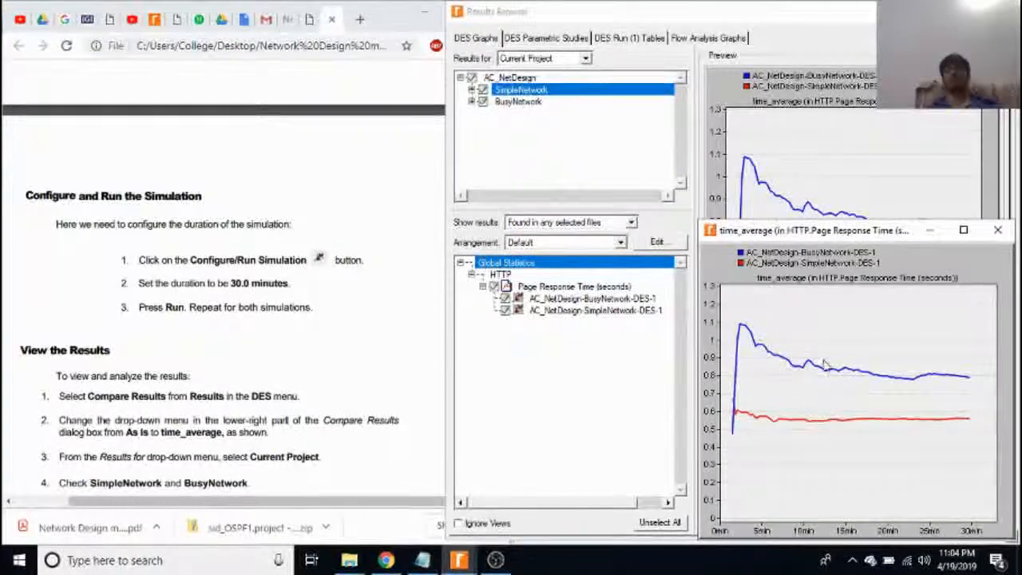
# Read the manual's View the Results instructions through to showing the Page Response Time statistic.
pyautogui.click(211, 401)
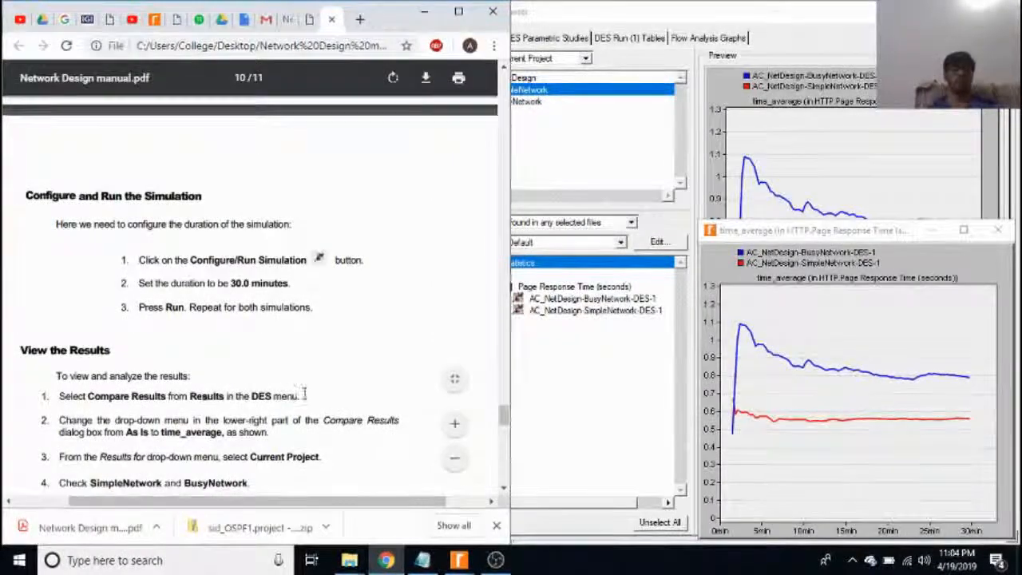
pyautogui.scroll(-4, 306, 392)
pyautogui.scroll(1, 354, 343)
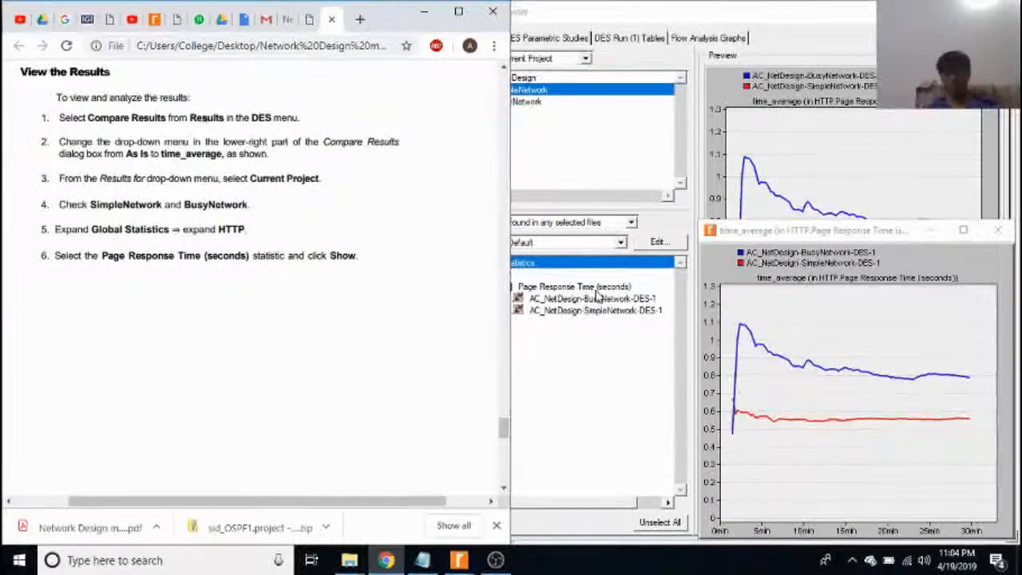
pyautogui.click(496, 560)
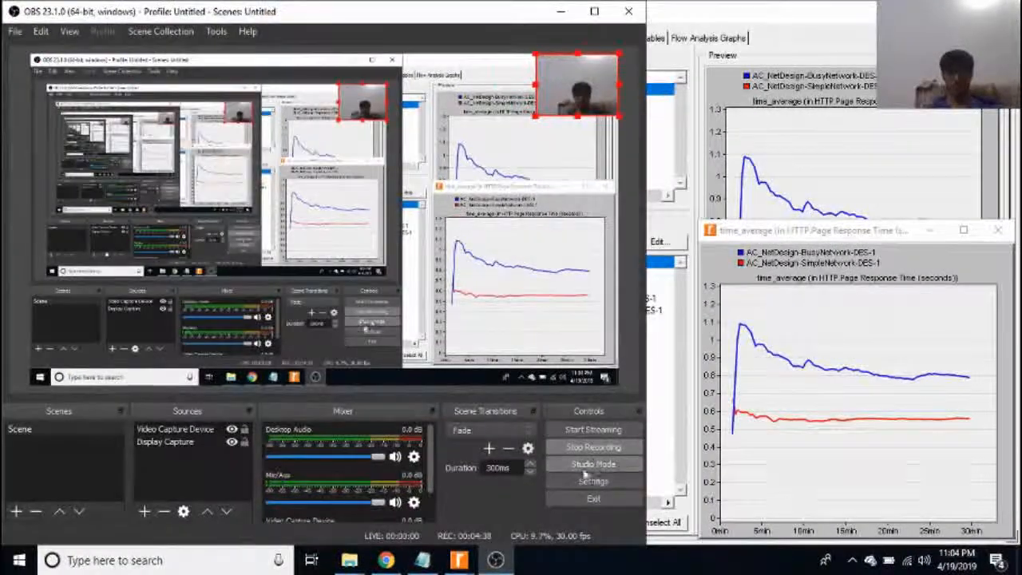